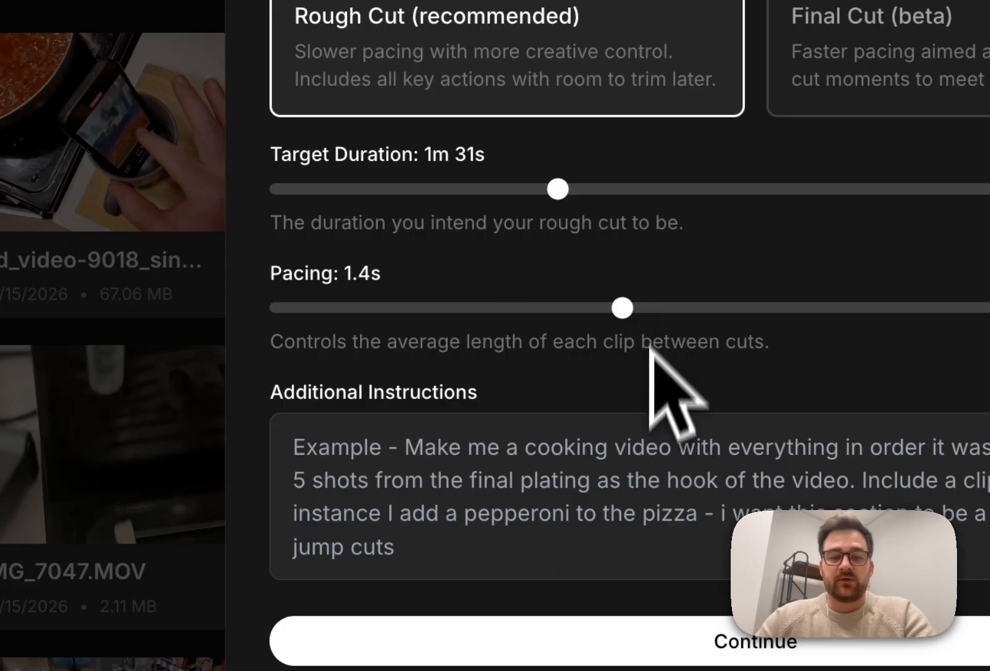
# Step: Start the additional instructions for the Cooking, Rough Cut, 1m 31s, 1.4s-pacing brief
pyautogui.click(634, 449)
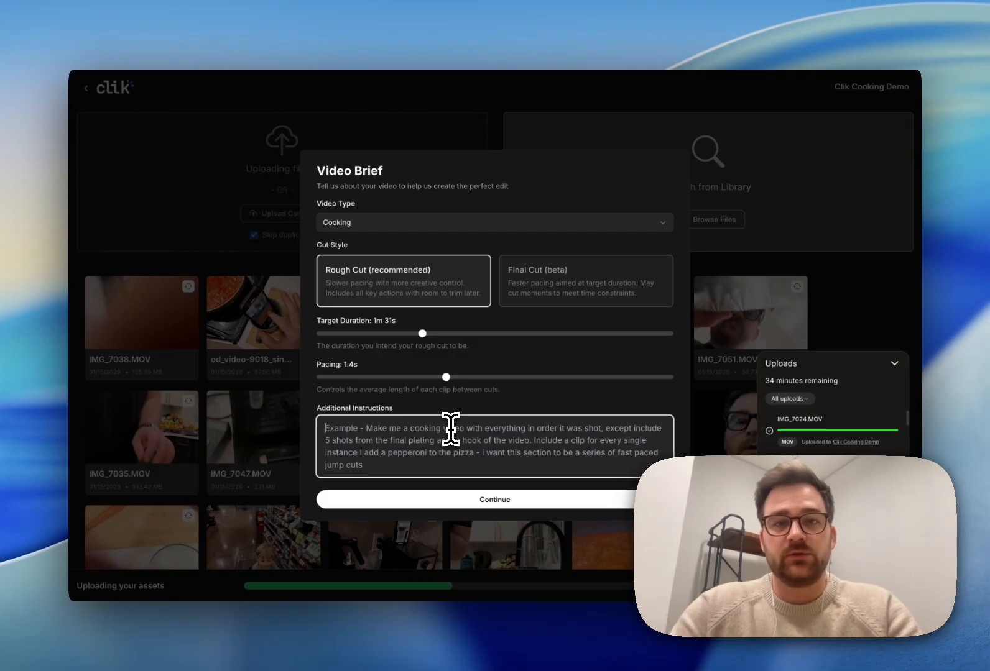
# Step: Enter 'make me a cooking video' as additional instructions and generate the AI prompt
pyautogui.write('make me a cooking video')
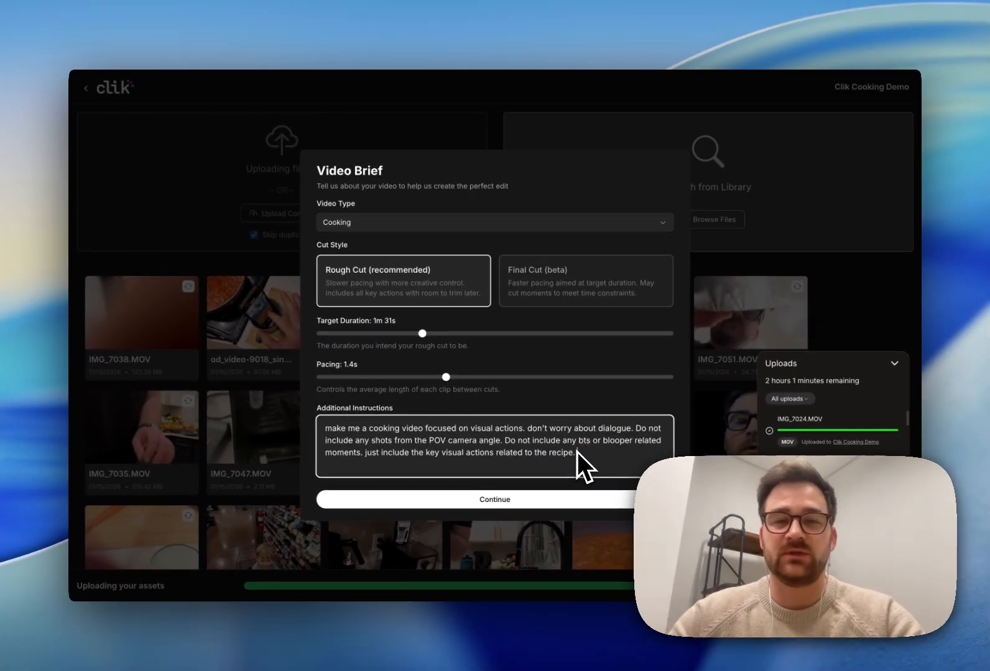
pyautogui.click(508, 501)
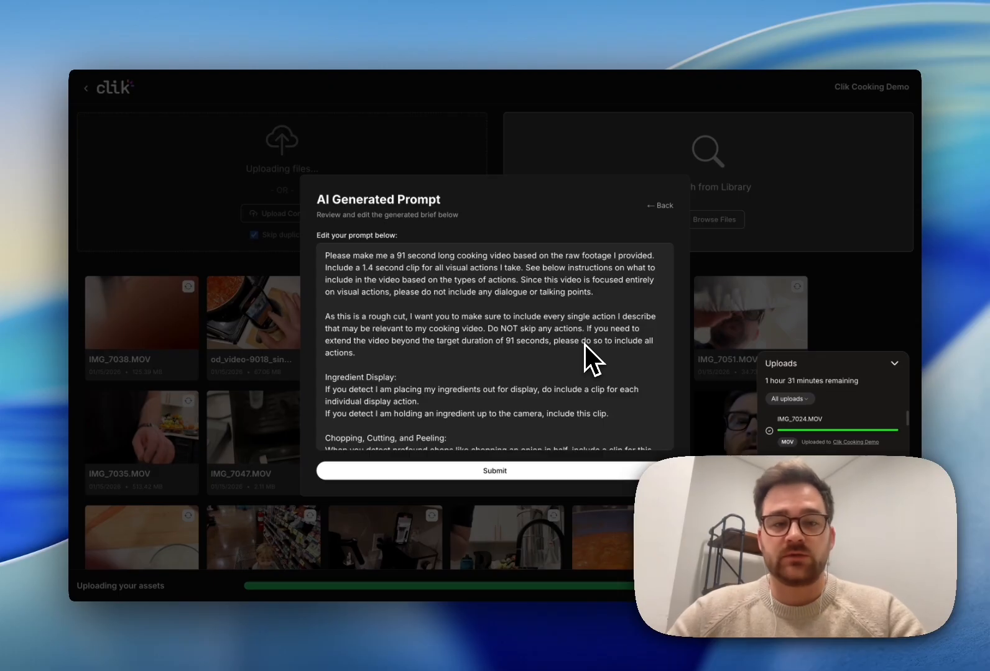
# Step: Review the AI-generated 91-second cooking video prompt and submit it
pyautogui.scroll(-4, 585, 345)
pyautogui.scroll(-6, 466, 312)
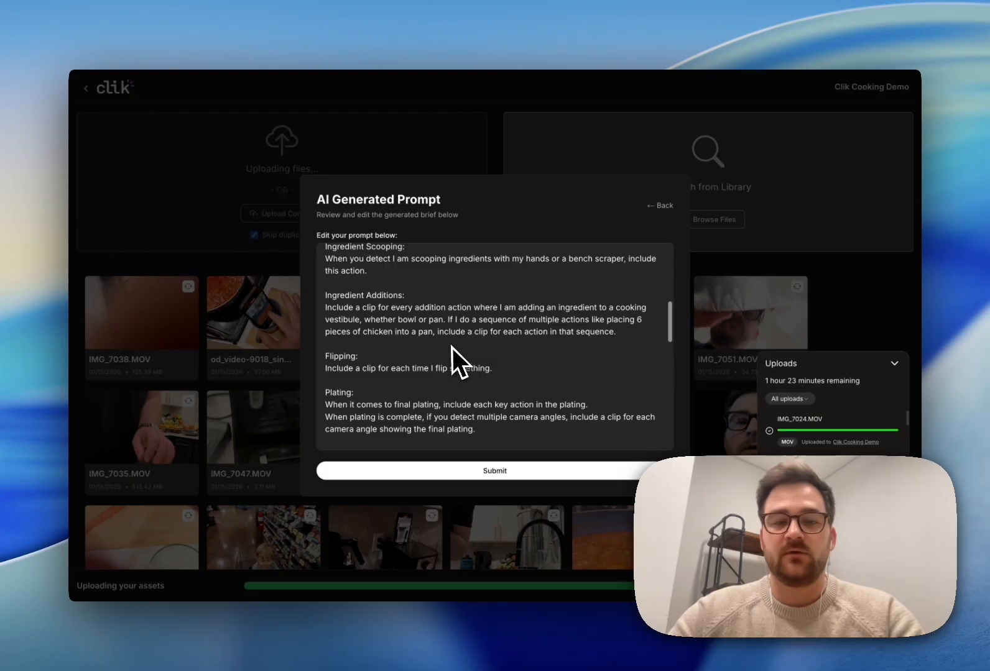
pyautogui.scroll(-3, 451, 348)
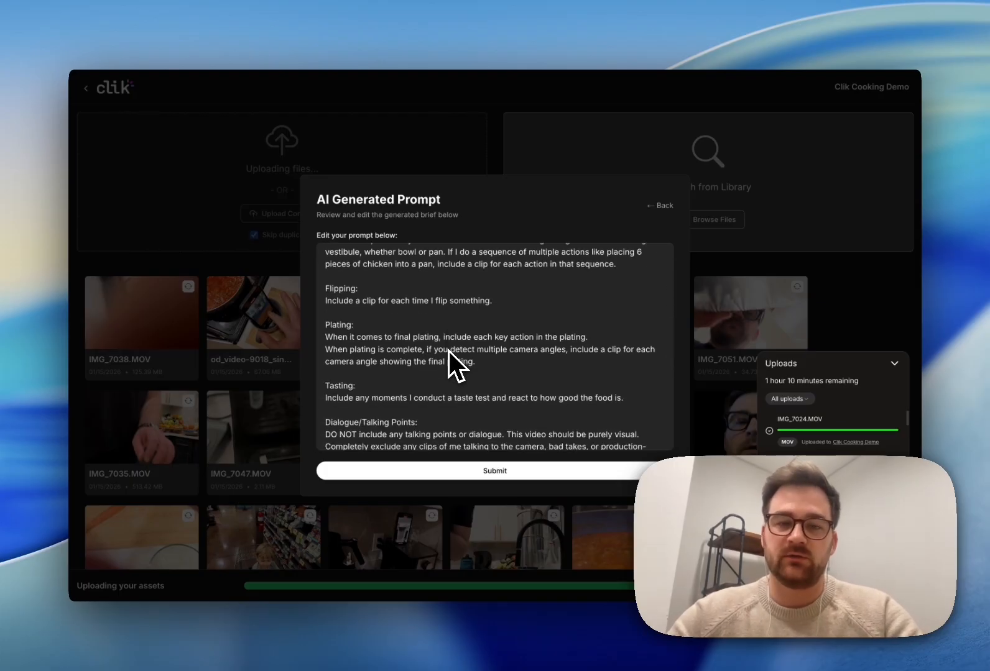
pyautogui.scroll(-10, 450, 351)
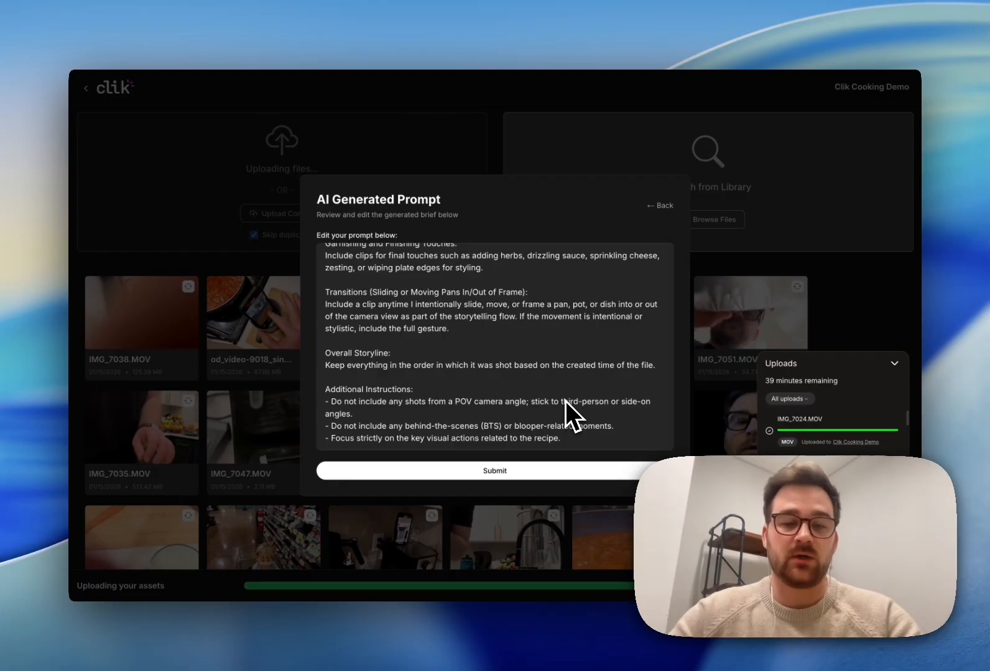
pyautogui.click(500, 471)
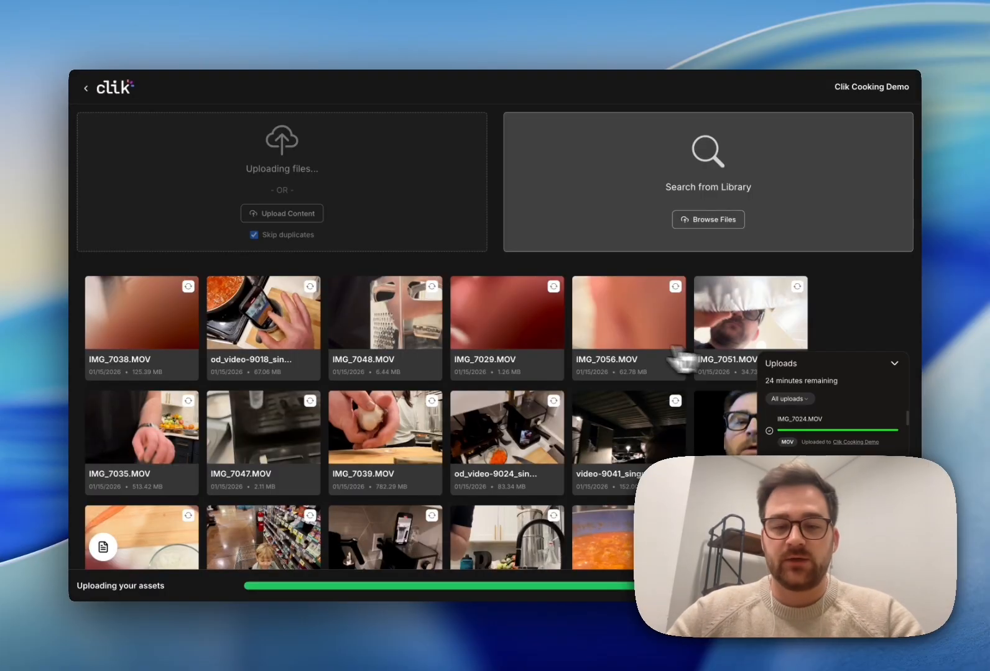
pyautogui.scroll(-1, 608, 354)
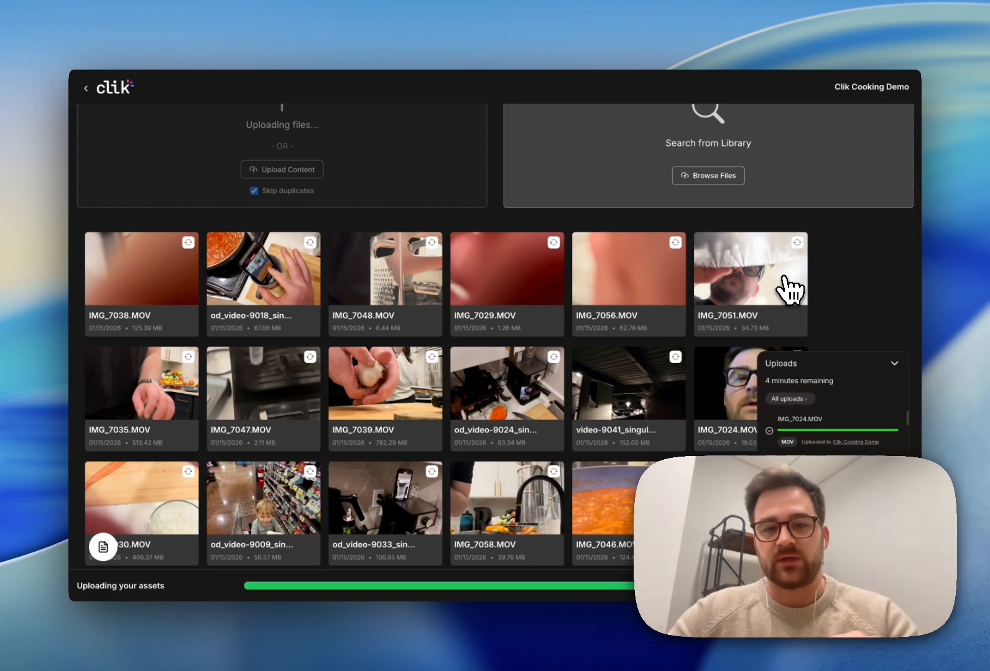
pyautogui.scroll(-5, 612, 291)
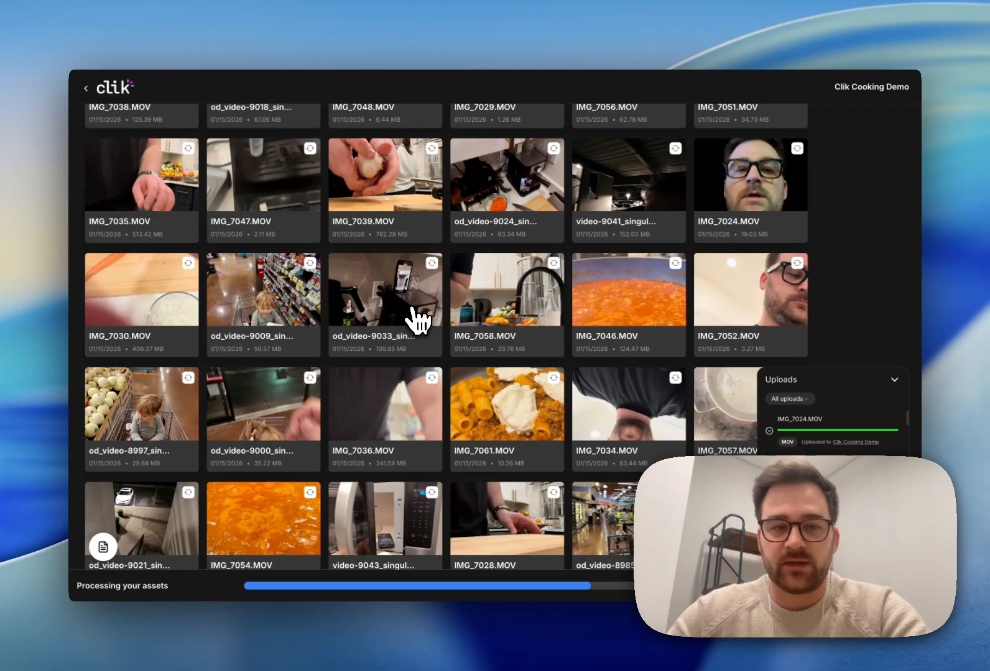
pyautogui.scroll(-3, 417, 320)
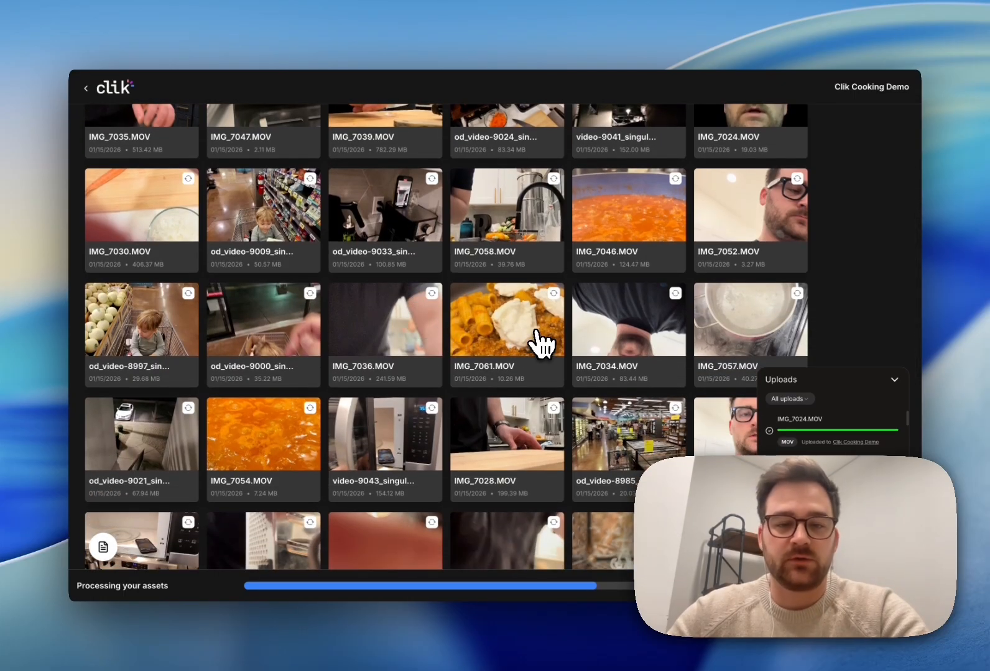
pyautogui.scroll(-2, 540, 341)
pyautogui.scroll(-10, 542, 341)
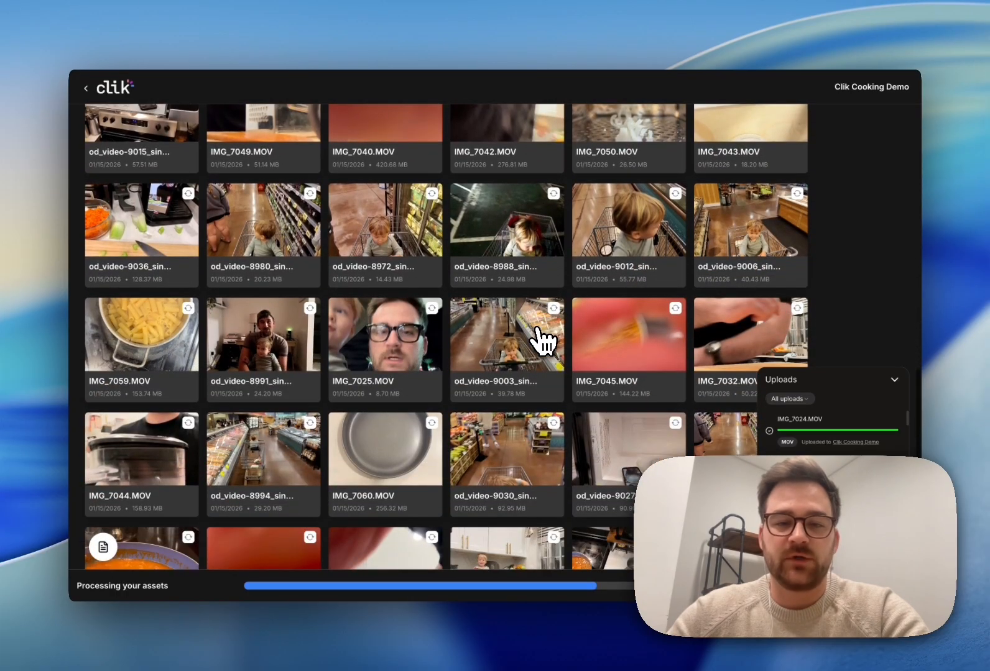
pyautogui.scroll(-2, 542, 342)
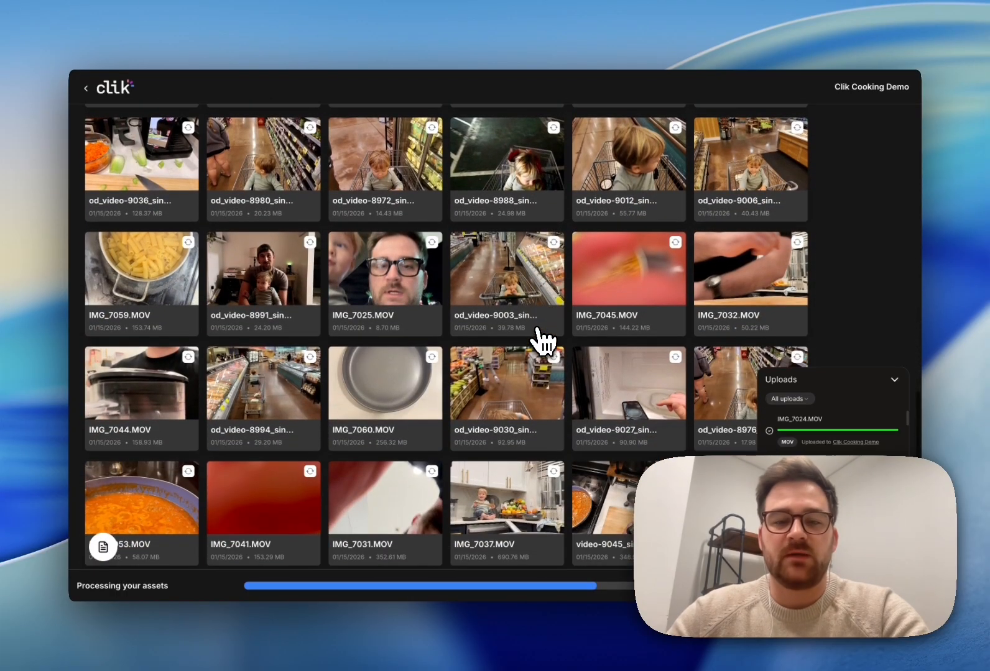
pyautogui.scroll(-4, 542, 341)
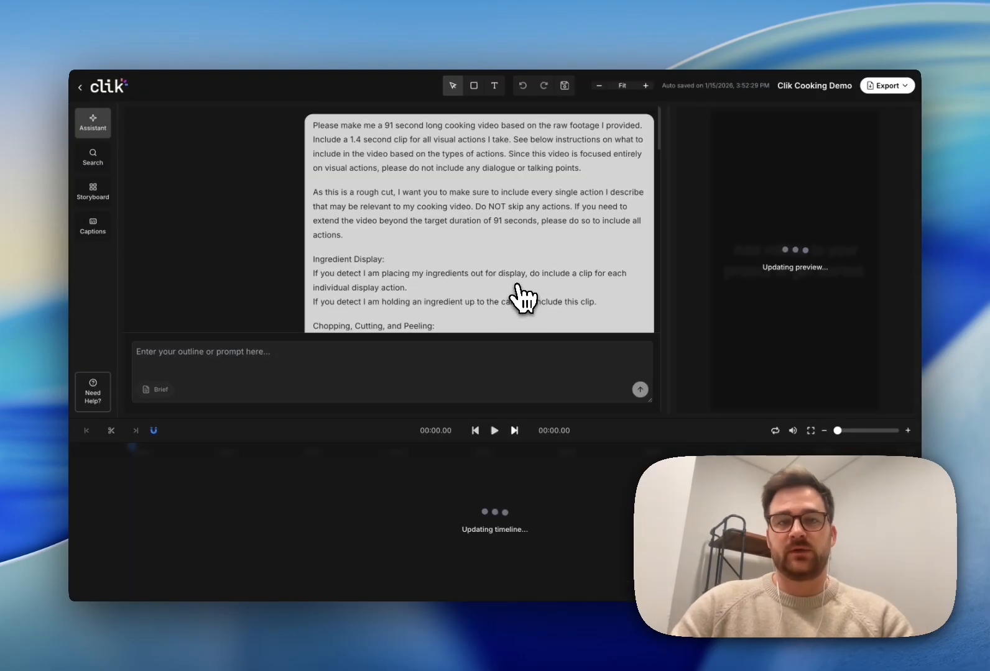
# Step: Scroll the assistant chat to review the brief while the 2:13 rough cut assembles
pyautogui.scroll(-5, 491, 268)
pyautogui.scroll(-20, 491, 252)
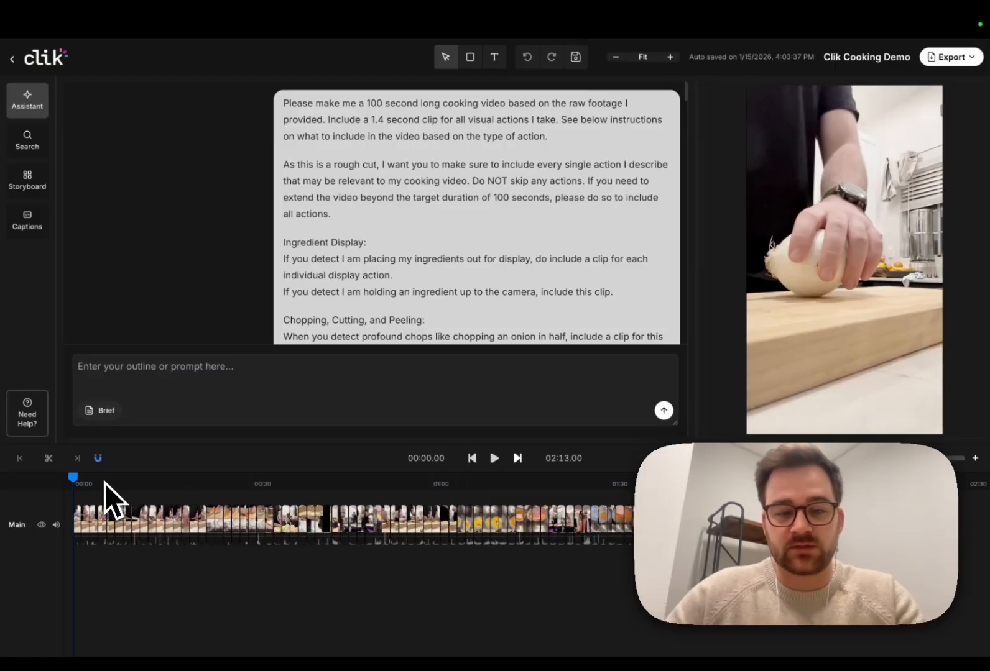
pyautogui.press('space')
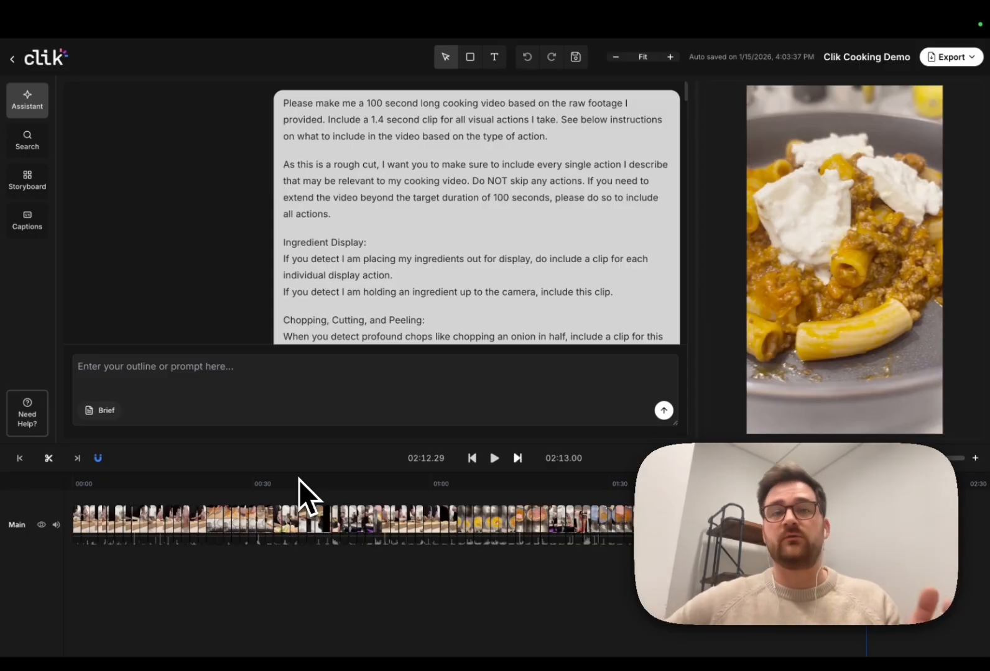
pyautogui.click(278, 373)
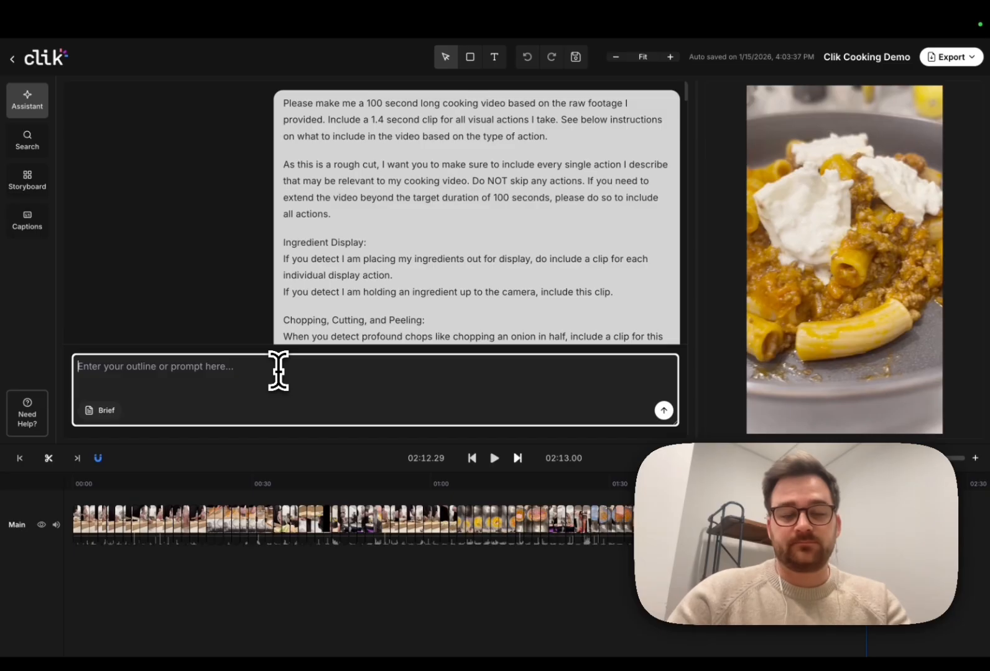
# Step: Draft requests for more parmesan and top-down carrot-grating clips, and an opening with the first scoop
pyautogui.write('a')
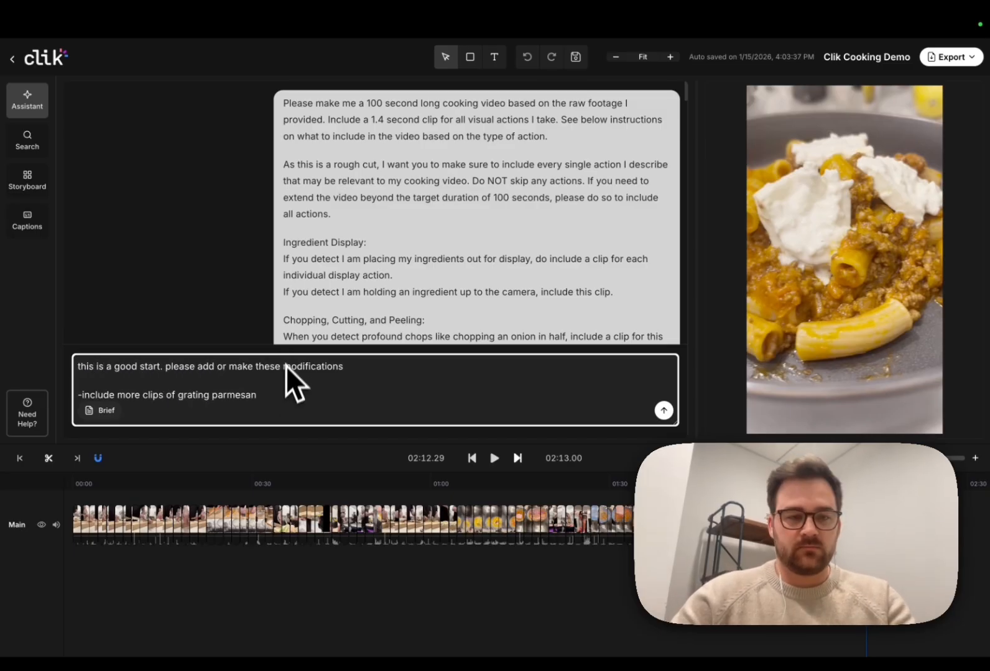
pyautogui.hotkey('shift', 'Return')
pyautogui.write('-')
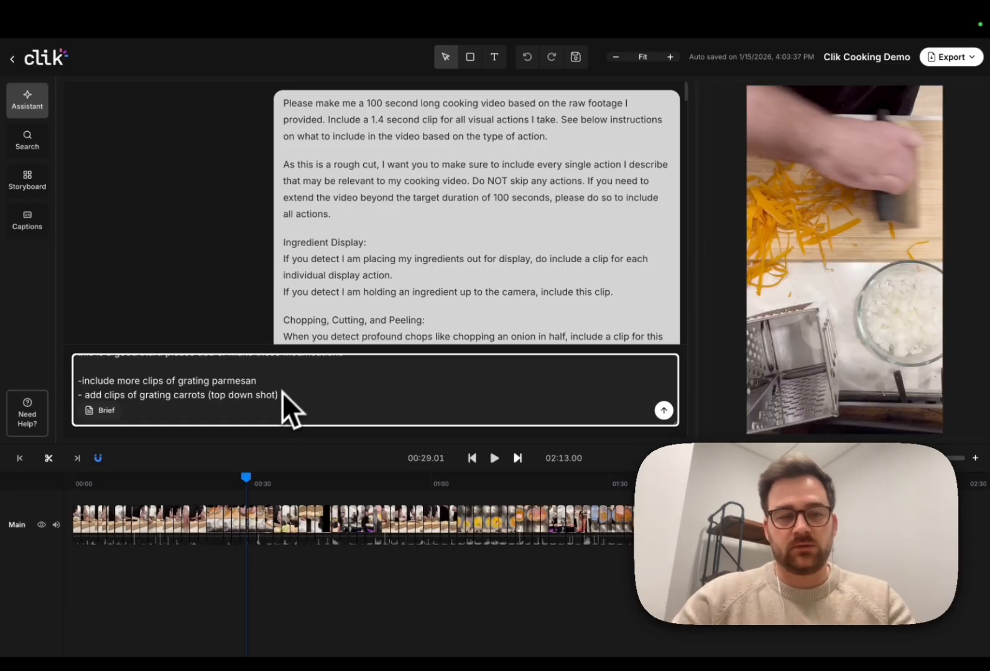
pyautogui.hotkey('shift', 'Return')
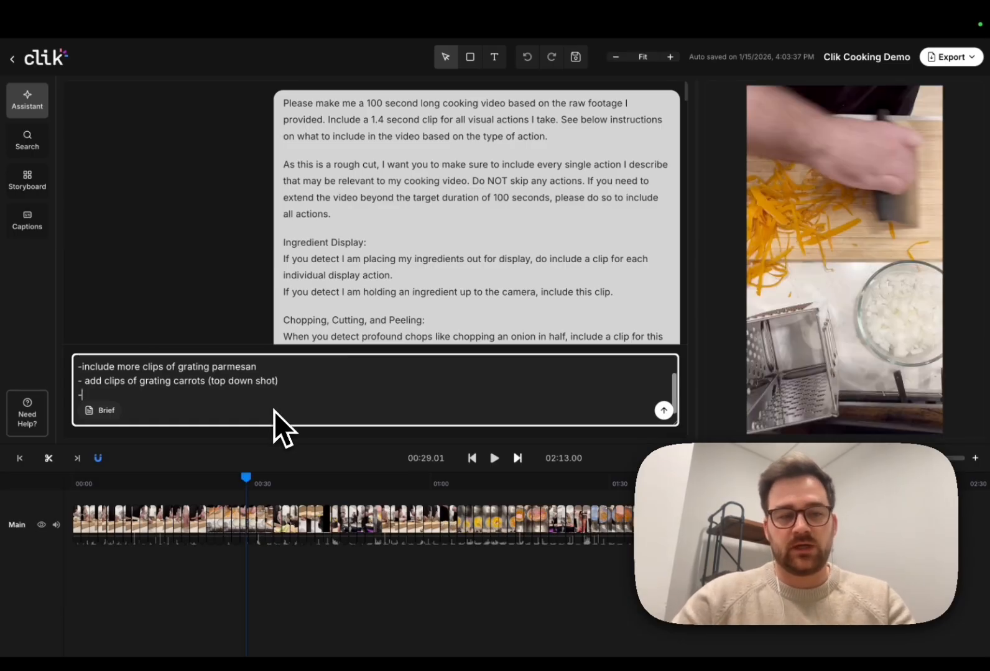
pyautogui.hotkey('shift', 'Return')
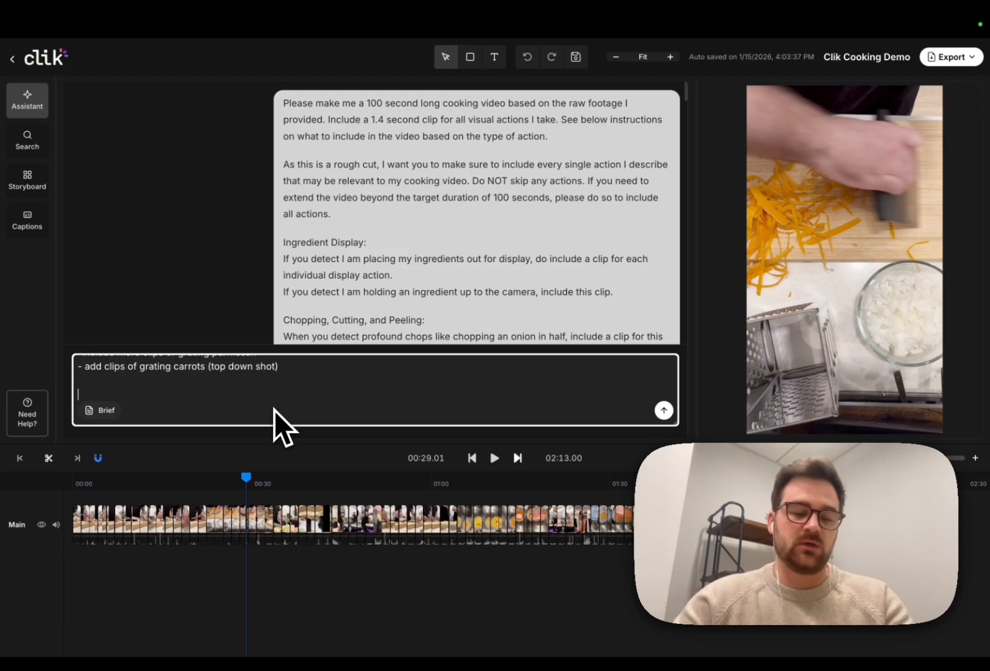
pyautogui.write('or the fil')
pyautogui.press('BackSpace')
pyautogui.press('BackSpace')
pyautogui.press('BackSpace')
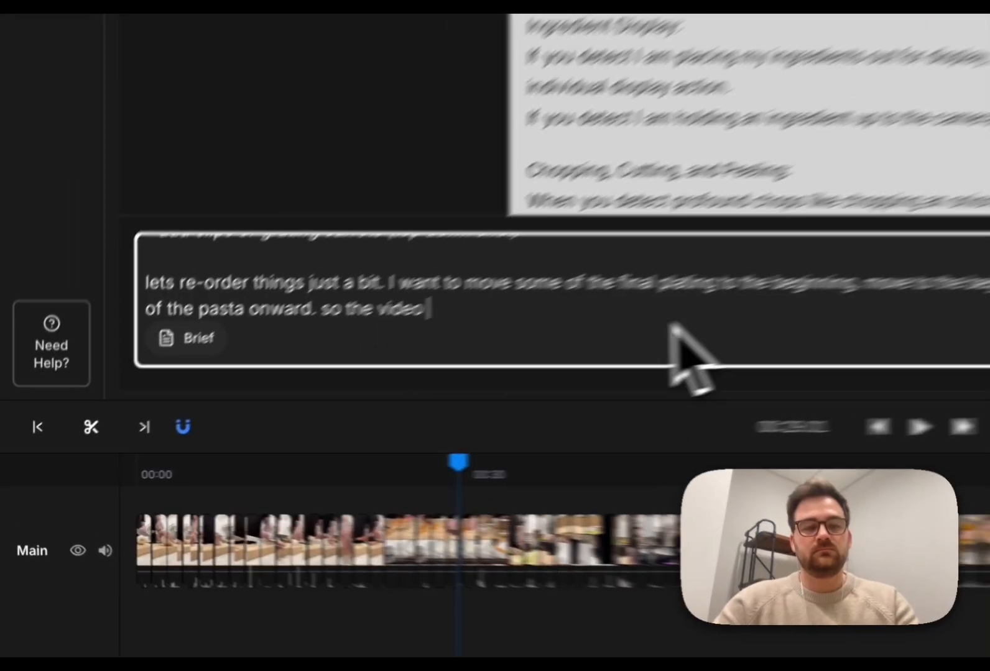
pyautogui.write('would end with the fir')
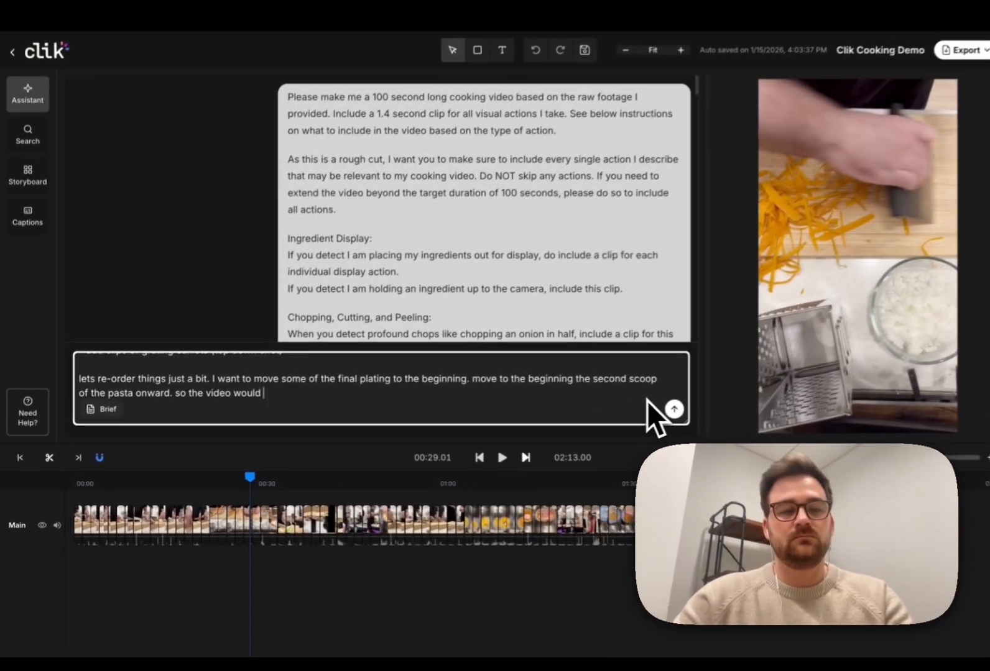
pyautogui.write('st scoop')
# Step: Finish the request to open on the first scoop of the pasta and send it
pyautogui.press('BackSpace')
pyautogui.press('BackSpace')
pyautogui.press('BackSpace')
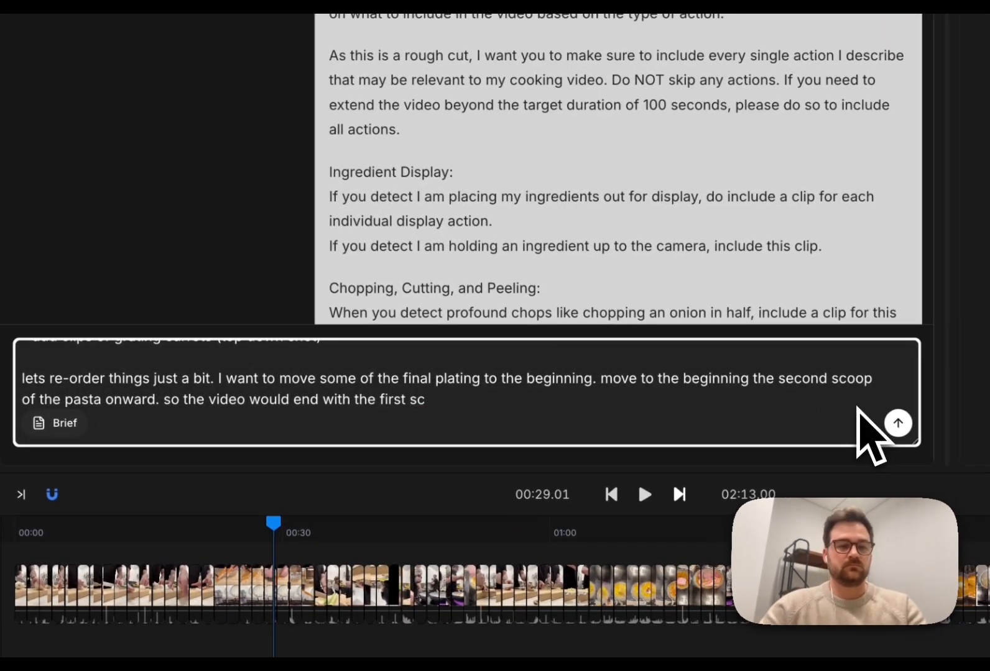
pyautogui.write('oop of the p')
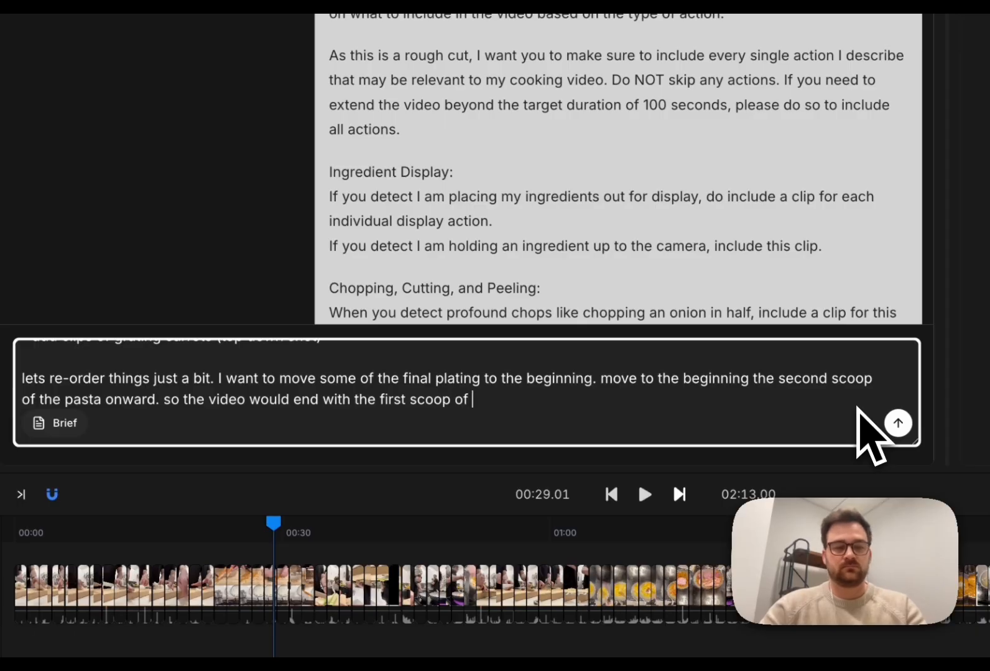
pyautogui.write('asta')
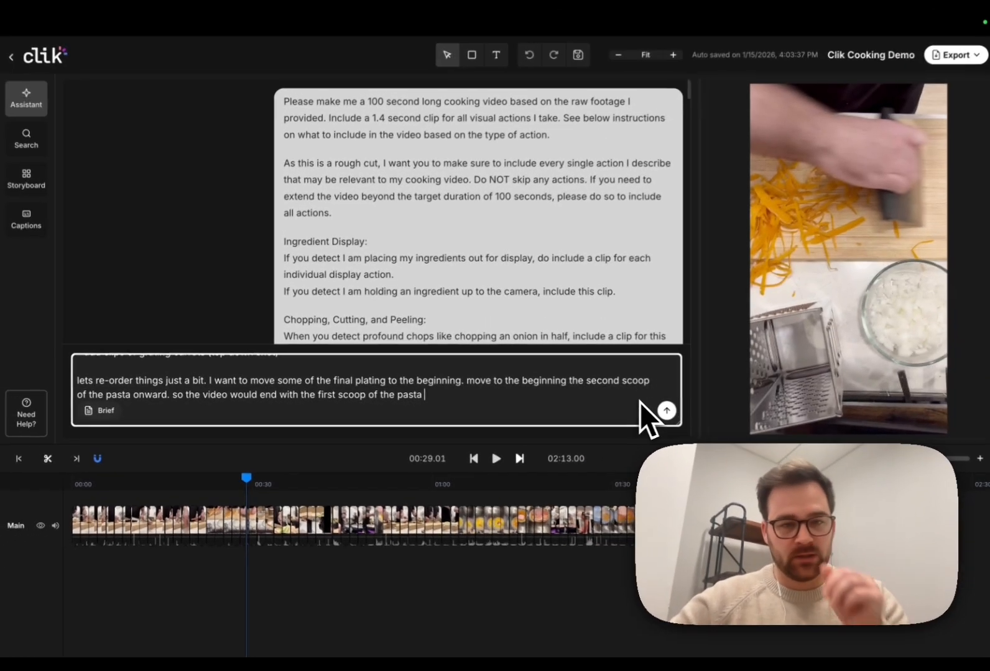
pyautogui.scroll(1, 858, 409)
pyautogui.scroll(-1, 636, 402)
pyautogui.click(663, 410)
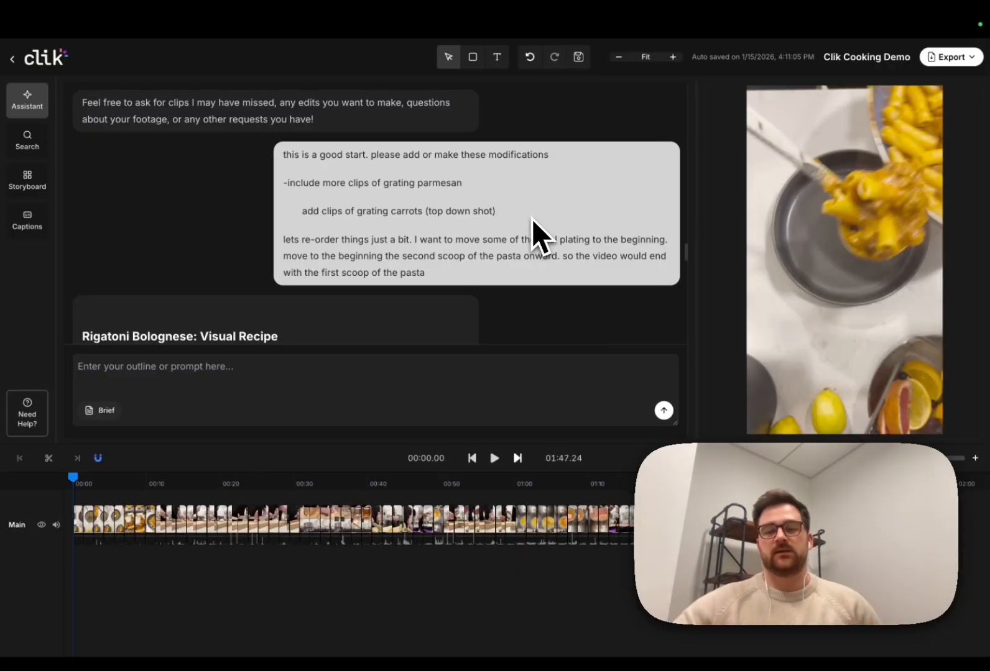
pyautogui.click(495, 464)
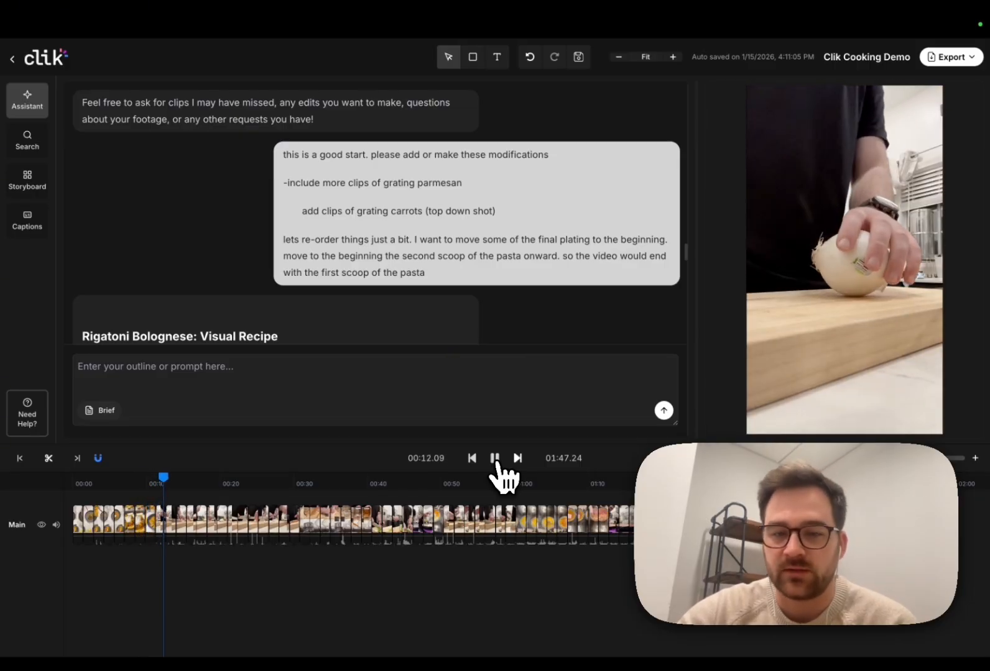
pyautogui.moveTo(325, 481); pyautogui.dragTo(352, 482)
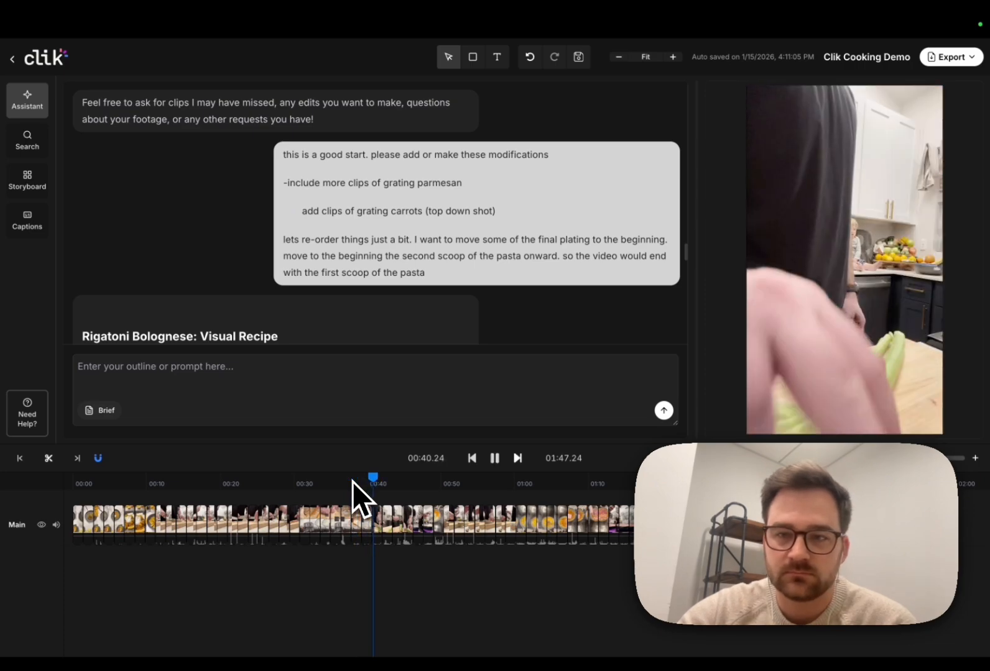
pyautogui.click(364, 481)
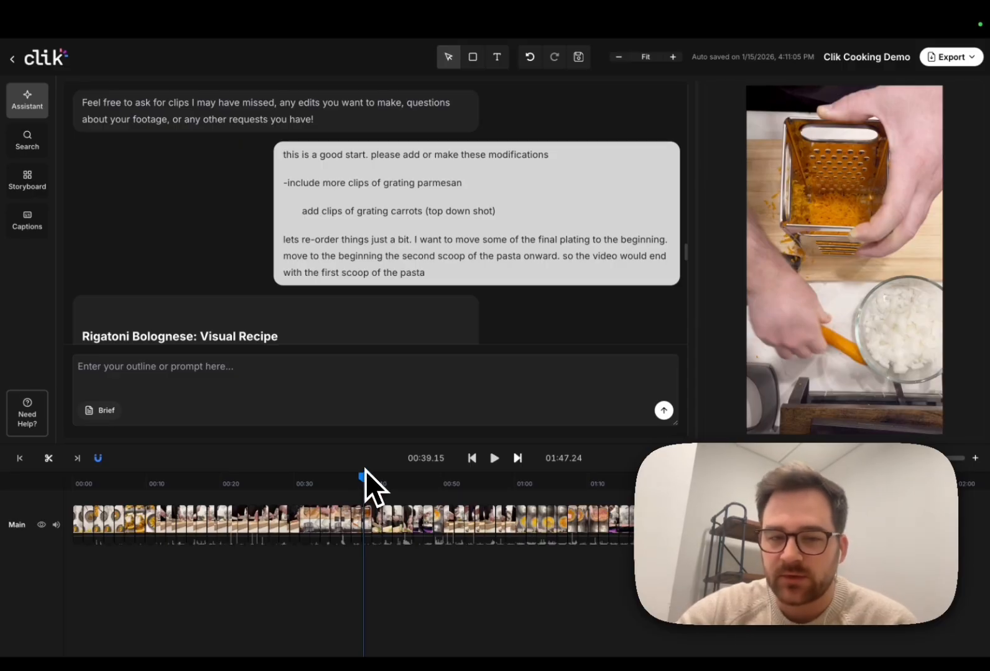
pyautogui.hscroll(3, 473, 501)
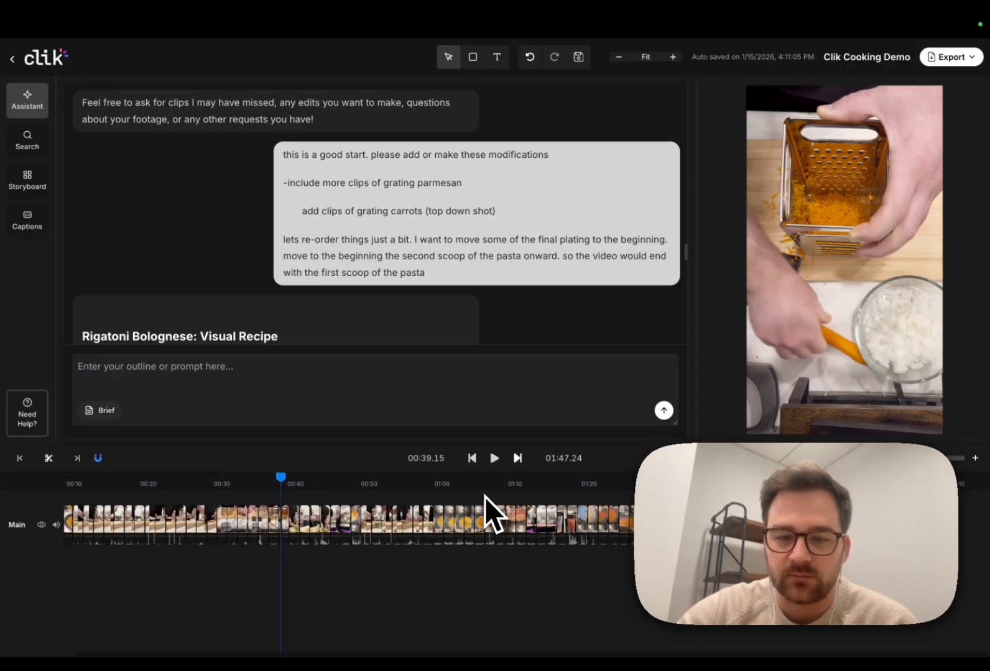
pyautogui.click(528, 491)
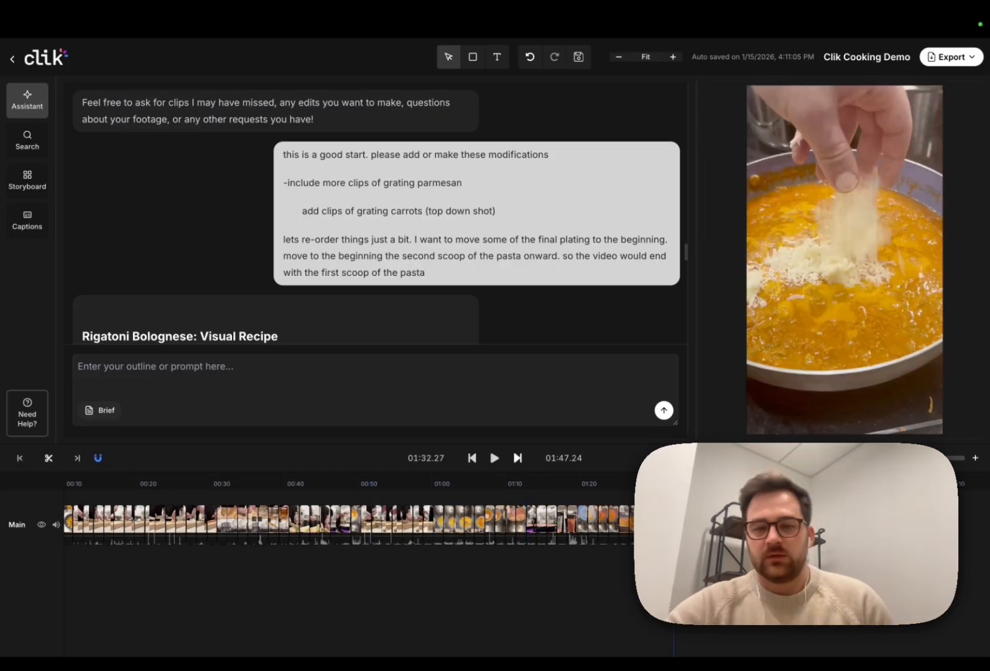
pyautogui.press('space')
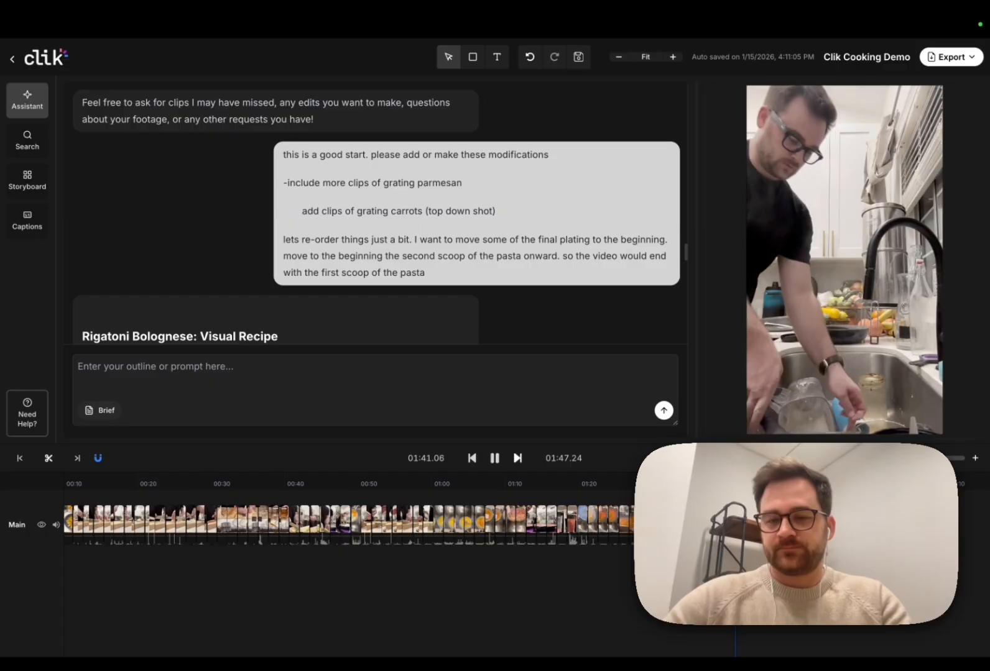
pyautogui.press('space')
pyautogui.hscroll(-3, 562, 521)
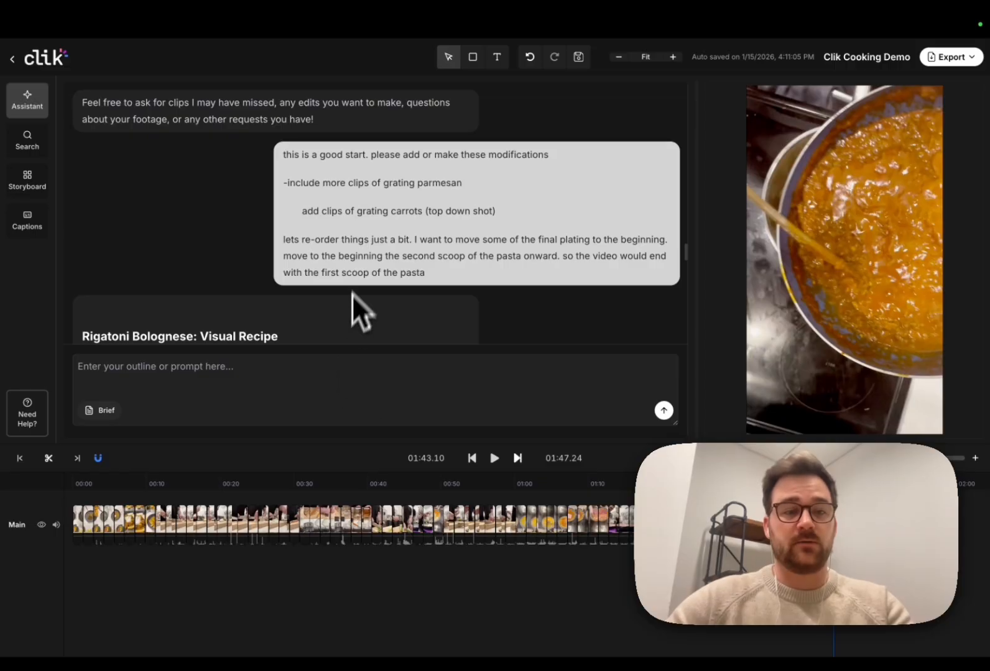
# Step: Play the opening of the edit and delete the short clip at 00:08
pyautogui.scroll(-20, 358, 266)
pyautogui.scroll(10, 357, 265)
pyautogui.scroll(12, 358, 266)
pyautogui.scroll(-20, 358, 266)
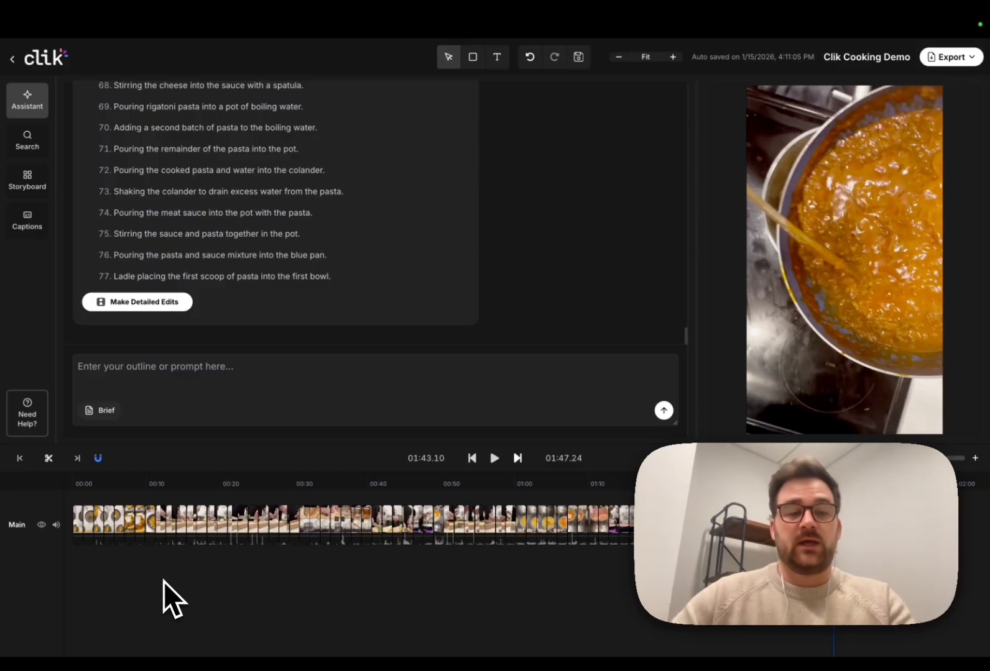
pyautogui.click(81, 489)
pyautogui.press('space')
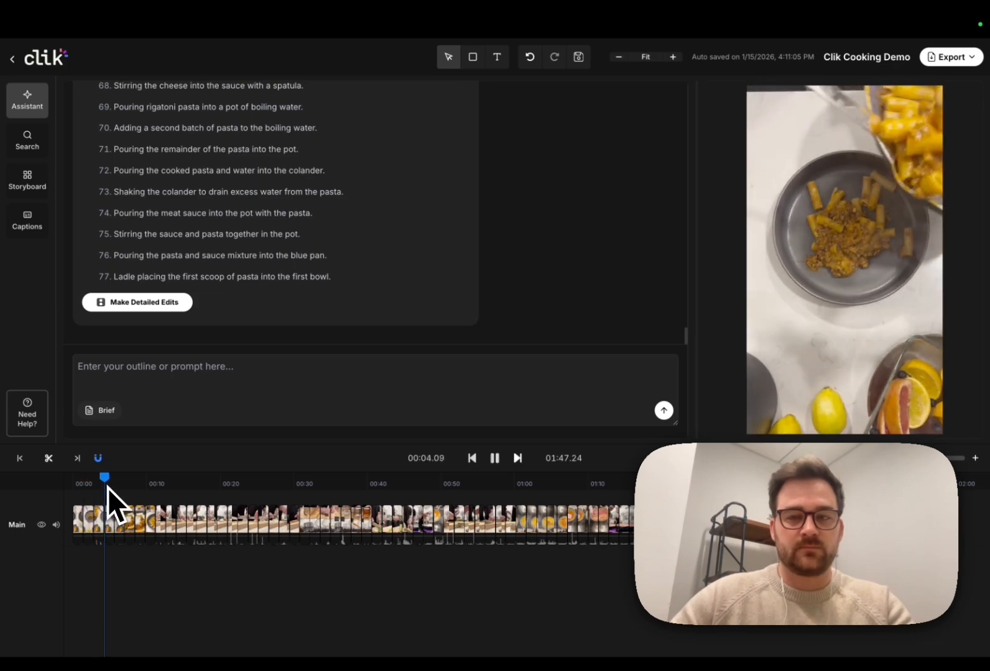
pyautogui.click(96, 488)
pyautogui.click(96, 515)
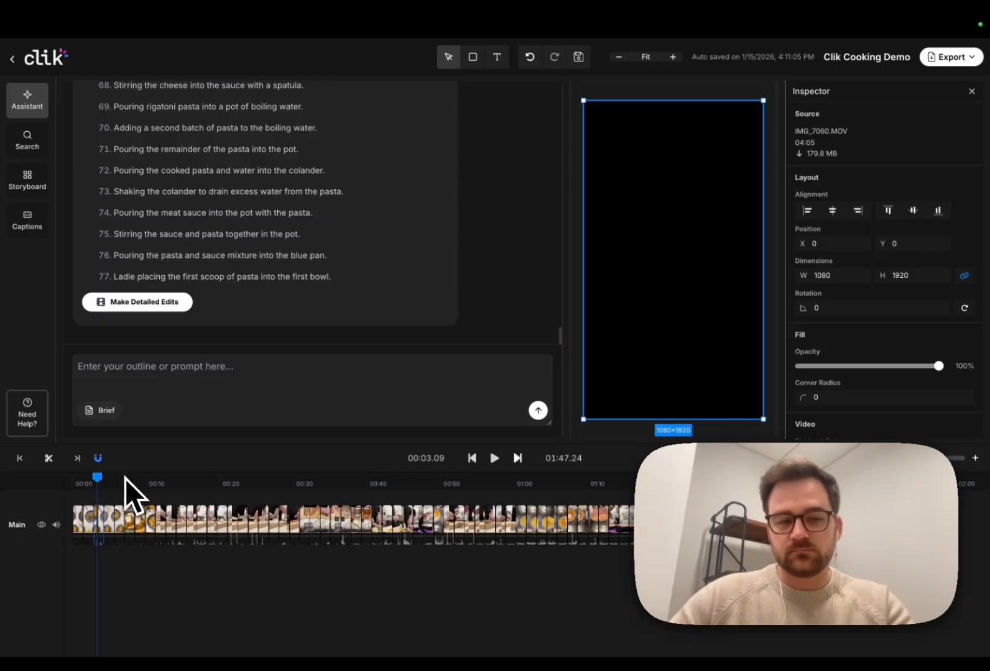
pyautogui.press('space')
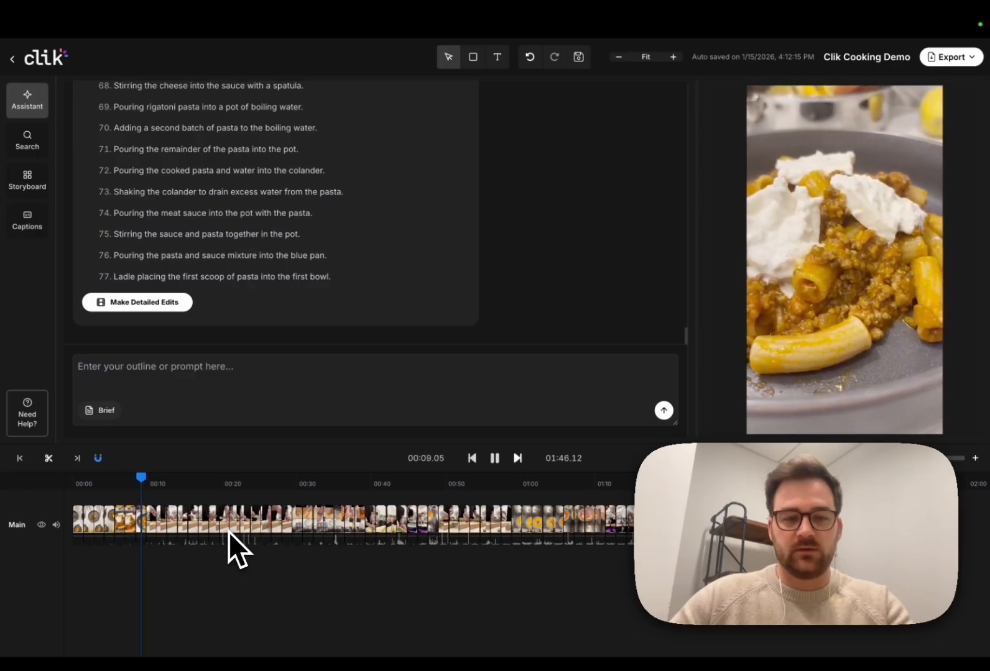
pyautogui.press('space')
pyautogui.click(135, 508)
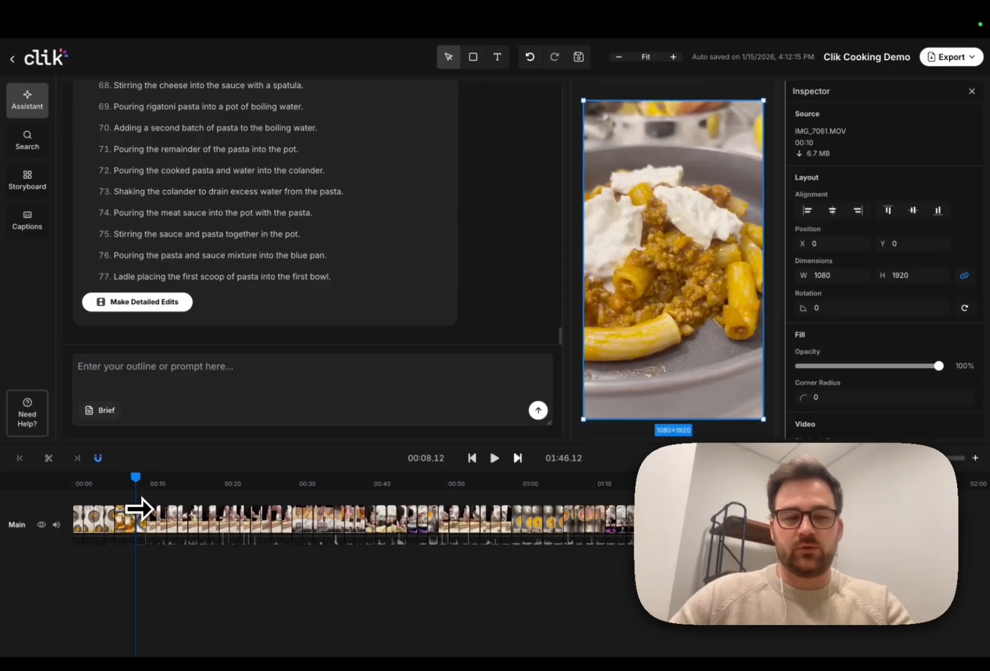
pyautogui.press('Delete')
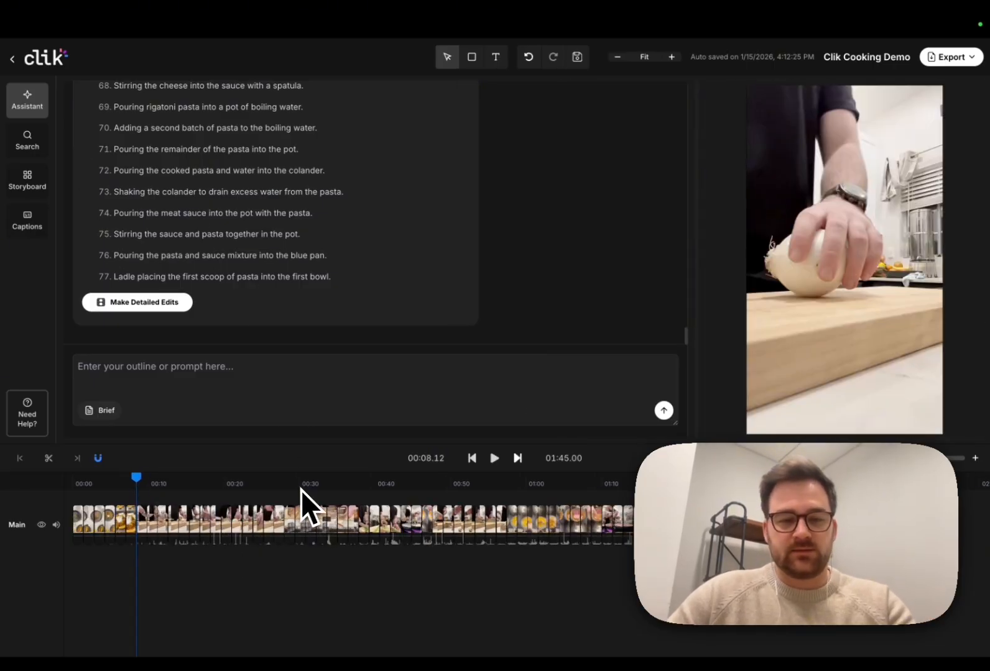
# Step: Select the carrot-grating clip near 00:30 and lengthen it on the timeline
pyautogui.click(299, 487)
pyautogui.press('space')
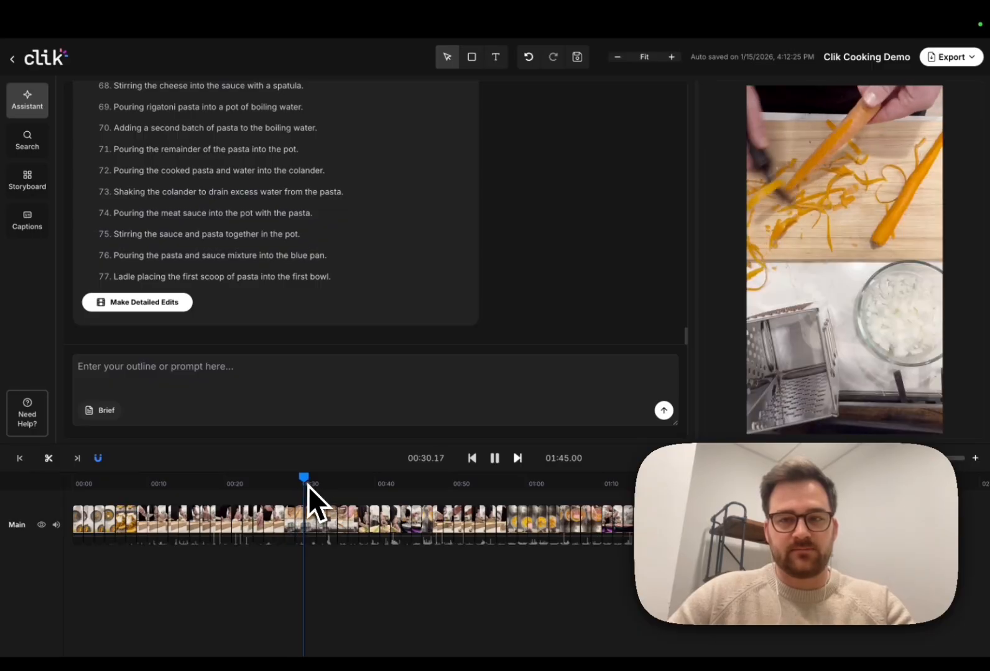
pyautogui.press('space')
pyautogui.click(303, 488)
pyautogui.click(302, 511)
pyautogui.moveTo(304, 510); pyautogui.dragTo(474, 519)
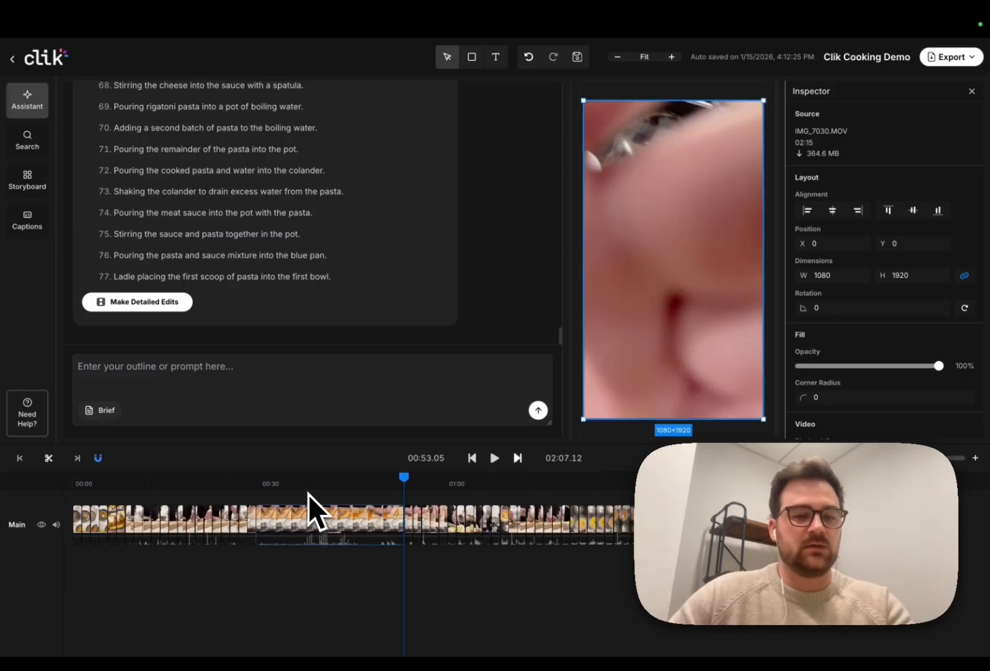
# Step: Trim the carrot clip's start and end at the playhead around 00:33–00:40, leaving 01:46.09
pyautogui.click(285, 486)
pyautogui.moveTo(271, 485); pyautogui.dragTo(247, 482)
pyautogui.press('space')
pyautogui.press('space')
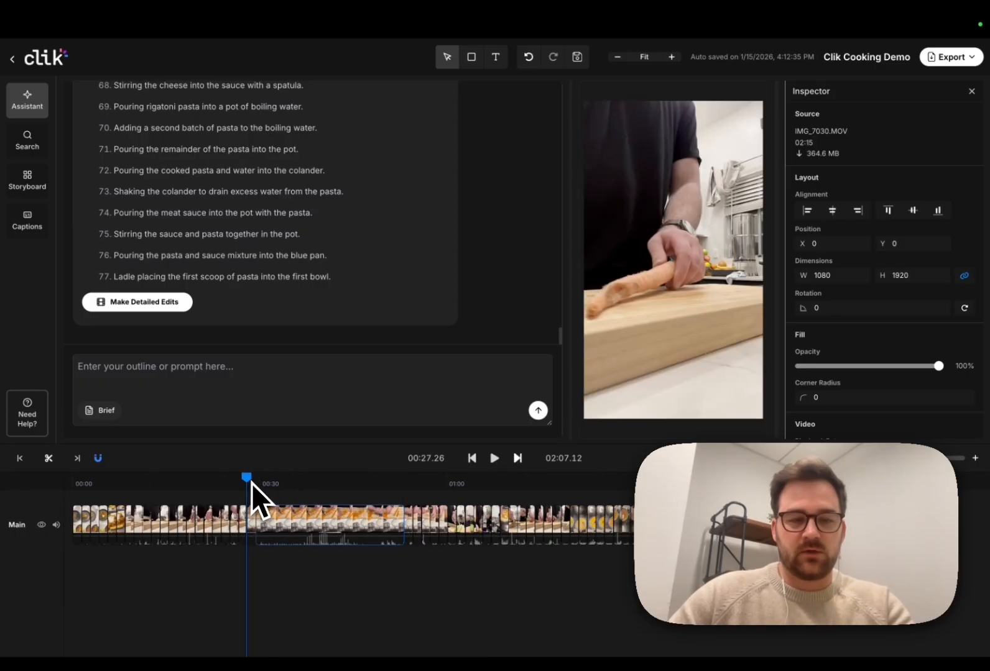
pyautogui.press('space')
pyautogui.press('space')
pyautogui.click(289, 484)
pyautogui.press('space')
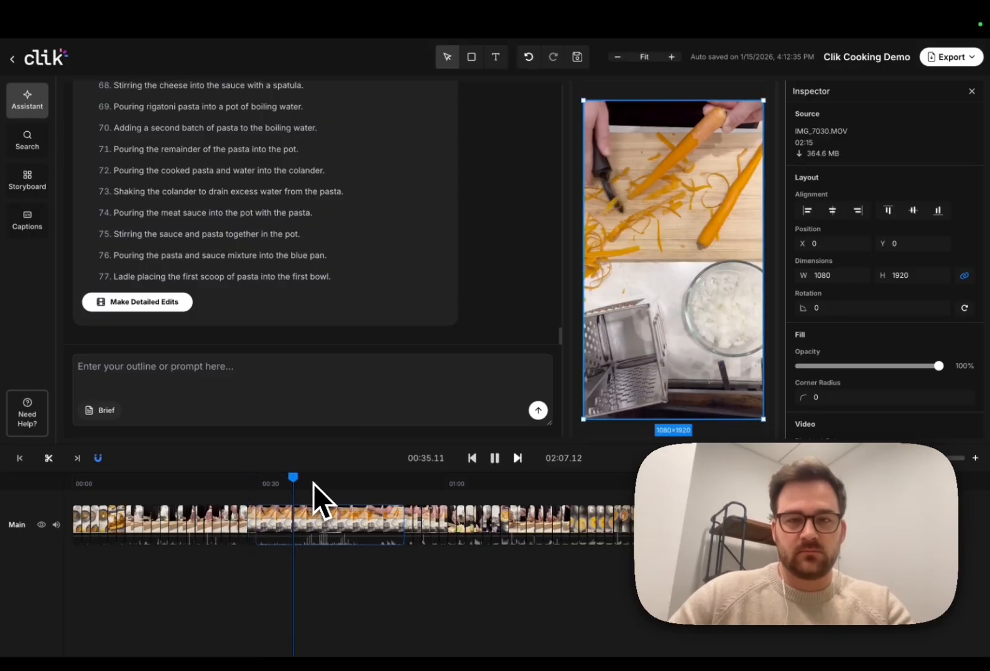
pyautogui.click(320, 484)
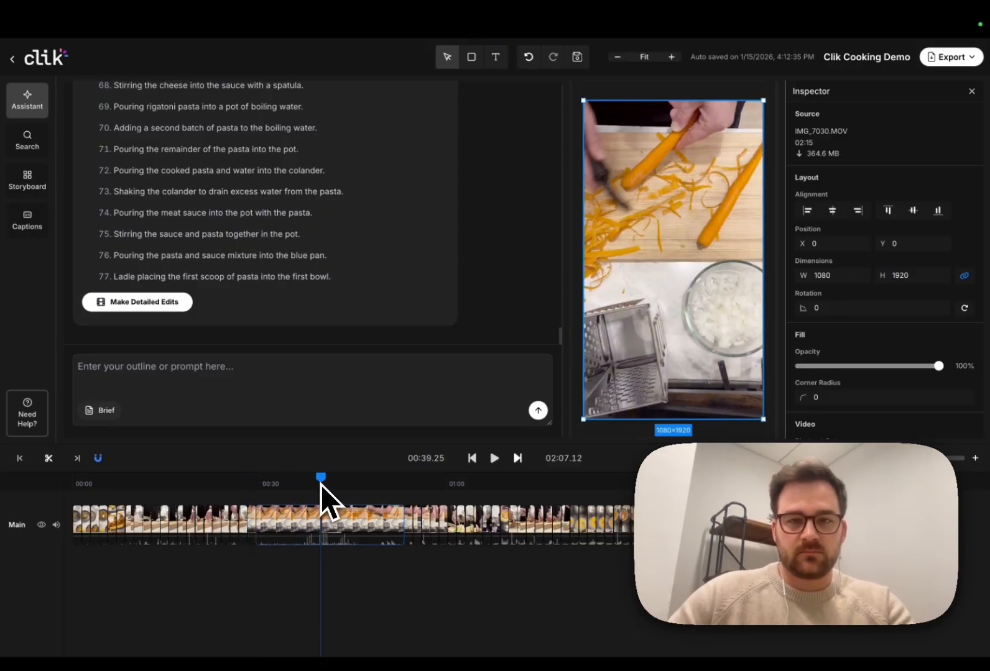
pyautogui.press('space')
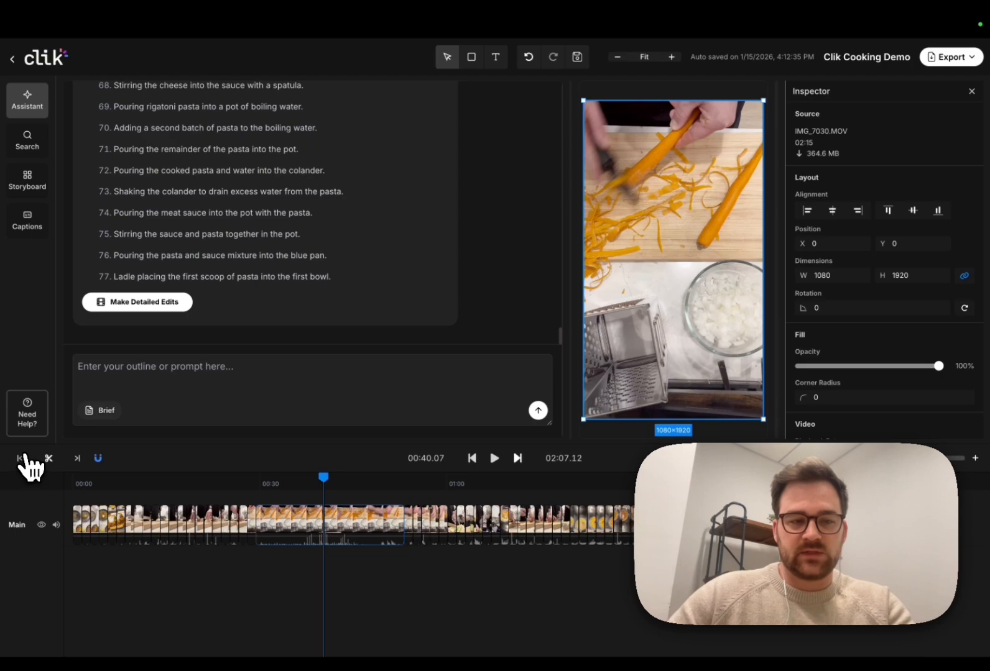
pyautogui.click(288, 488)
pyautogui.press('space')
pyautogui.press('space')
pyautogui.click(83, 462)
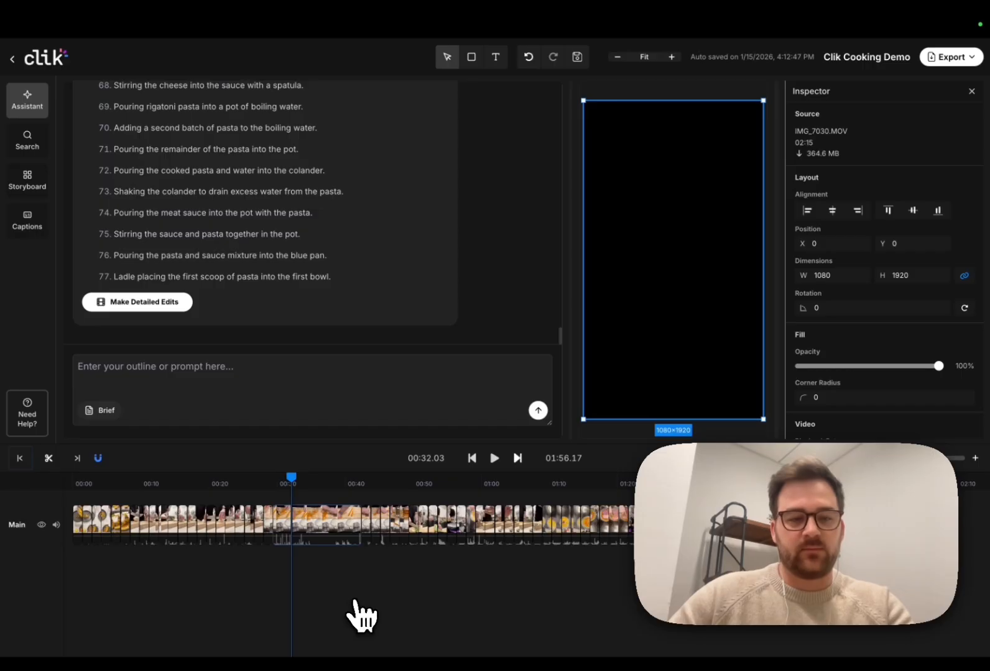
# Step: Search the project's media for 'grating parmesan' and browse the results
pyautogui.click(28, 140)
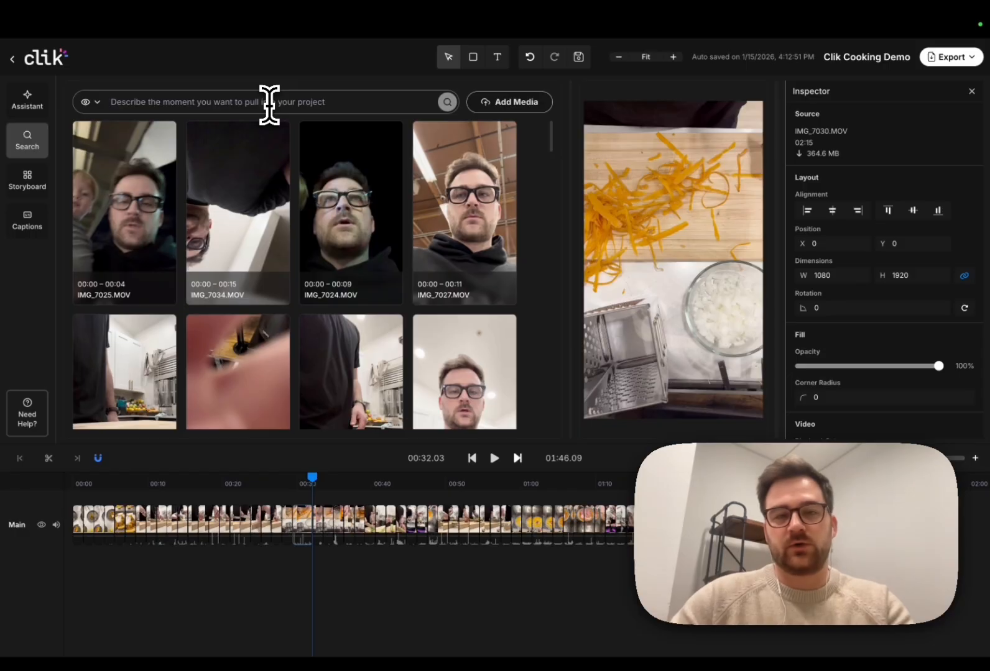
pyautogui.write('gr')
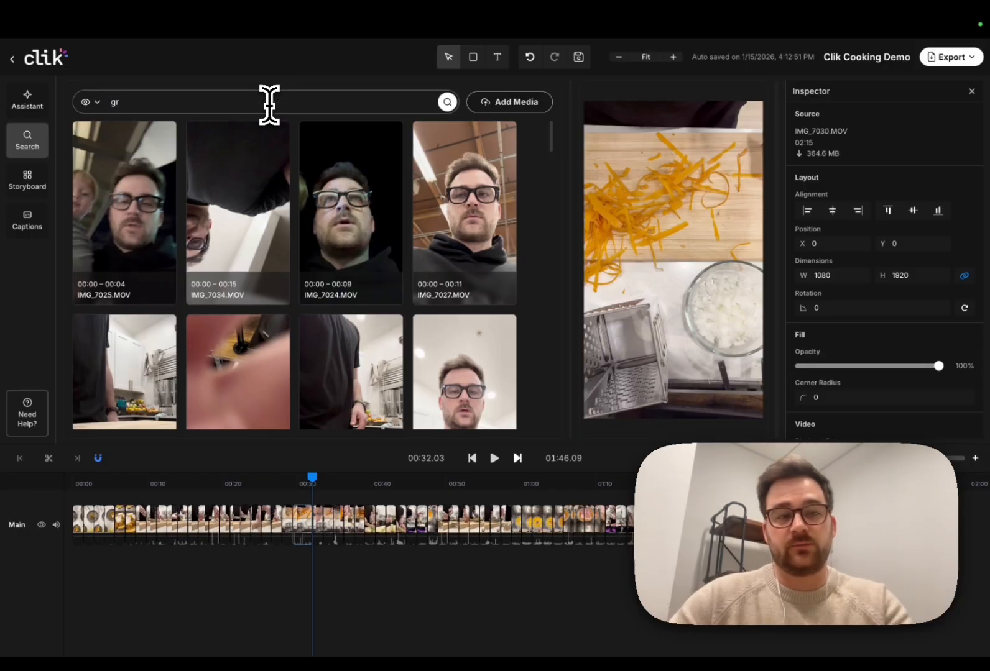
pyautogui.press('BackSpace')
pyautogui.press('BackSpace')
pyautogui.write('ng parmesan')
pyautogui.press('Return')
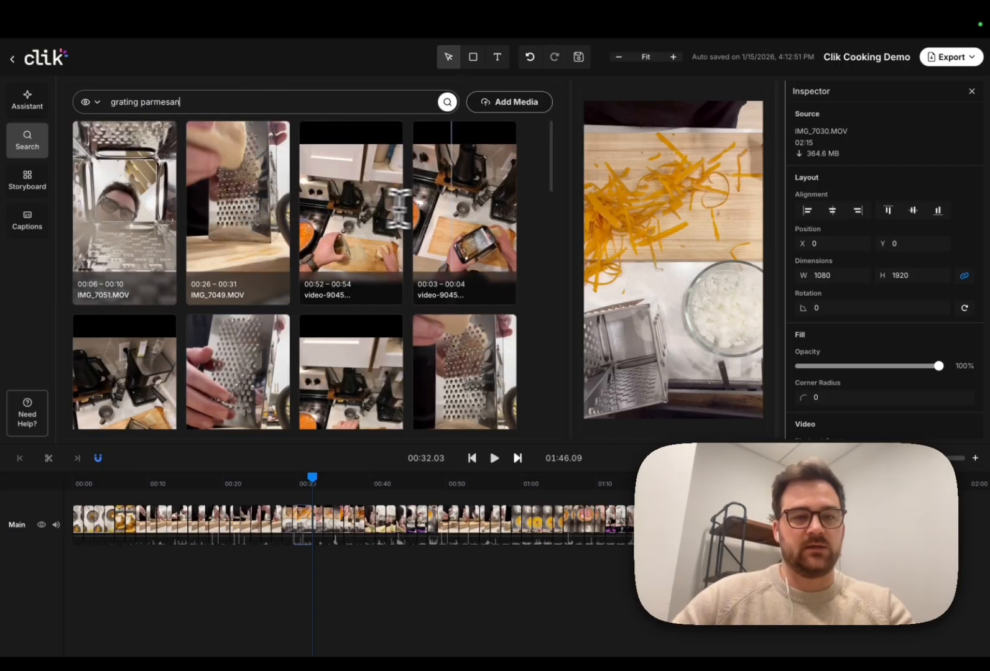
pyautogui.scroll(-1, 486, 217)
pyautogui.scroll(-3, 485, 217)
pyautogui.scroll(-5, 274, 269)
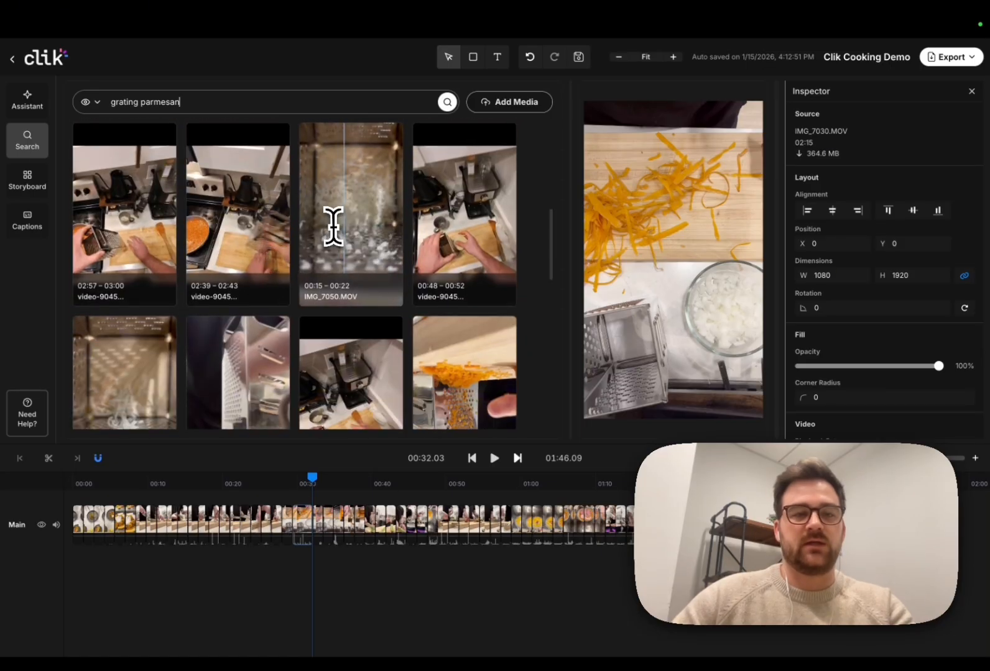
pyautogui.hscroll(3, 541, 482)
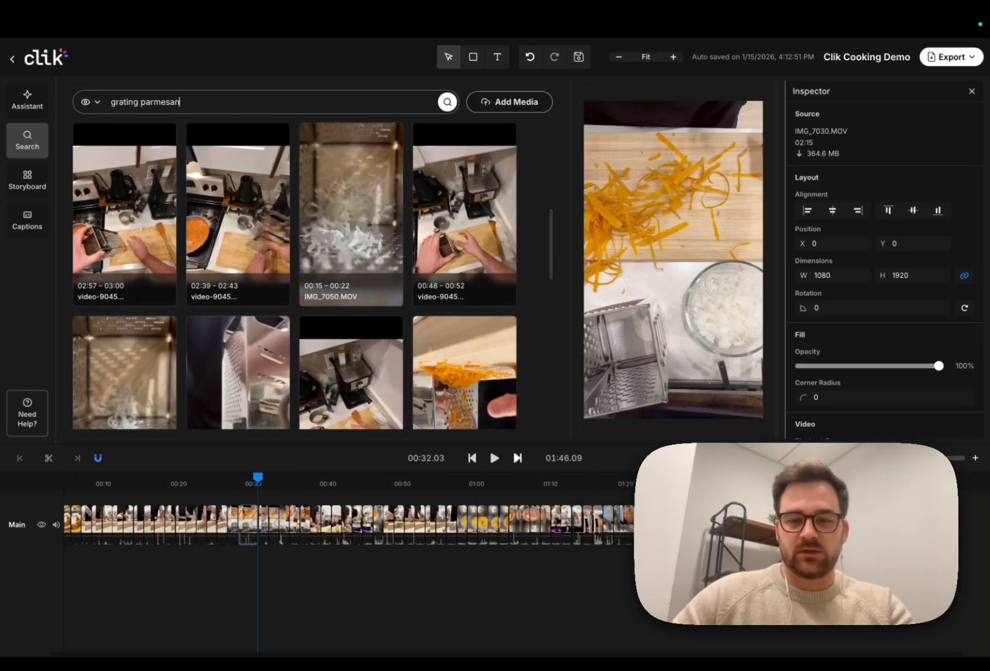
# Step: Add the IMG_7050.MOV grated-cheese clip to the timeline and trim its end, making 01:48.18
pyautogui.moveTo(579, 483); pyautogui.dragTo(658, 483)
pyautogui.scroll(-1, 273, 371)
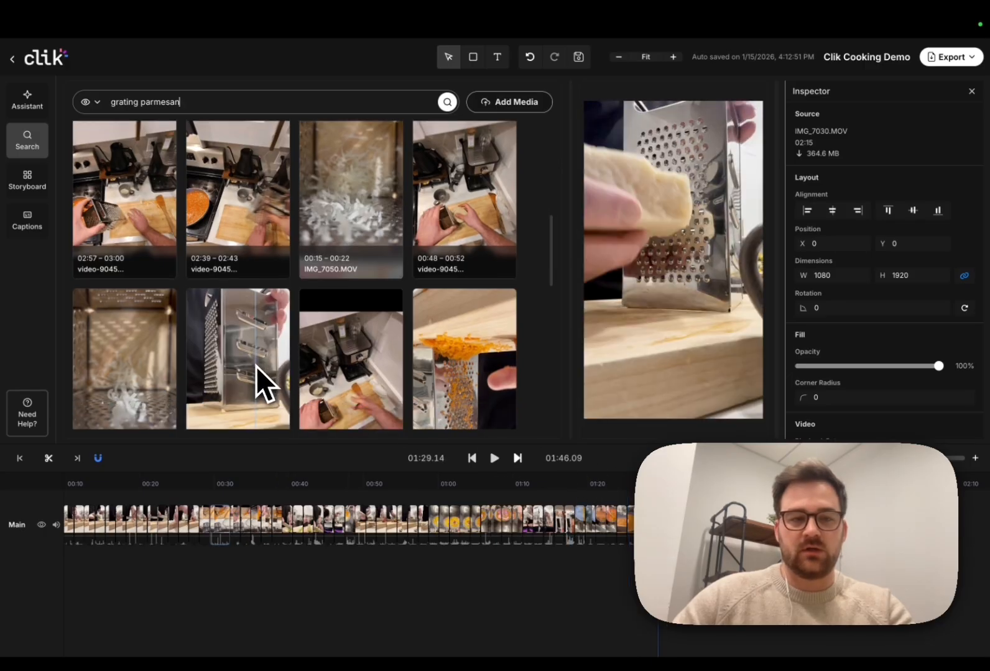
pyautogui.moveTo(340, 194); pyautogui.dragTo(586, 530)
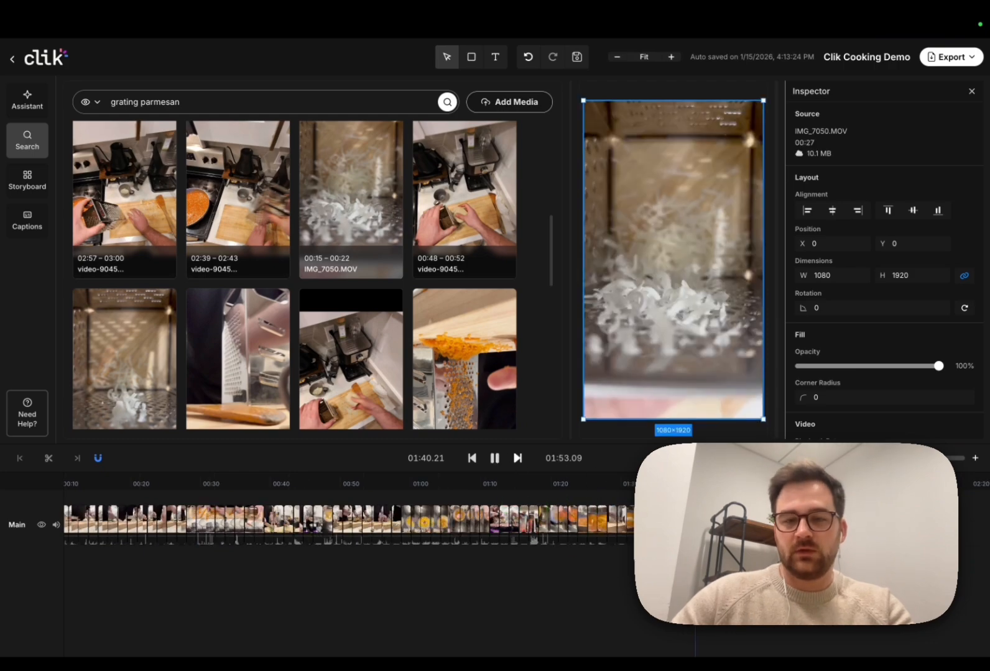
pyautogui.press('space')
pyautogui.click(78, 460)
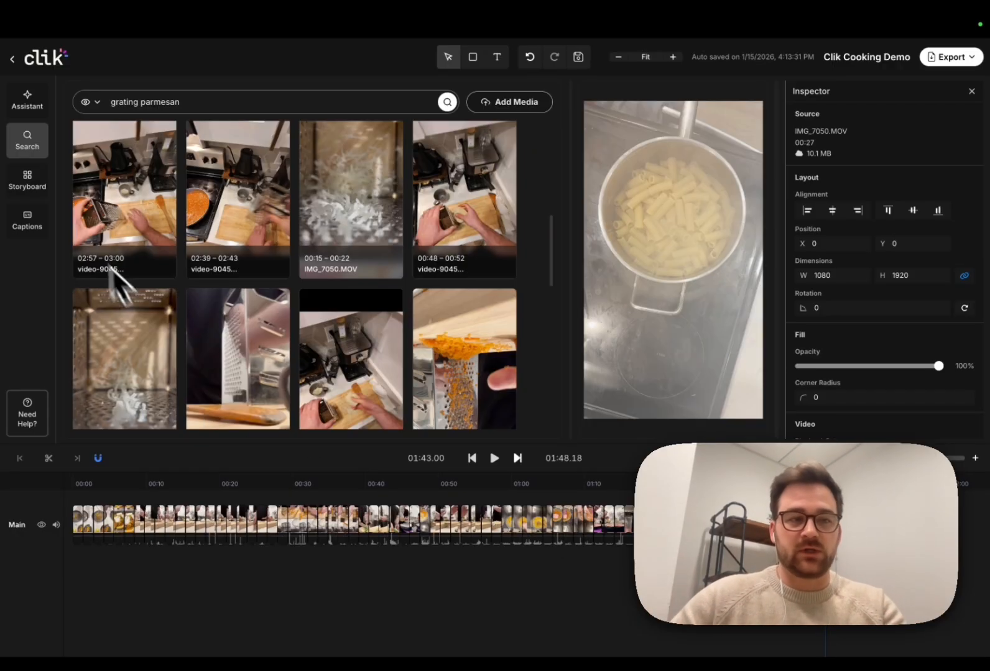
# Step: Browse the Project Storyboard down to Scenes 8–10 and try dragging a Scene 9 clip
pyautogui.click(41, 185)
pyautogui.scroll(-5, 438, 274)
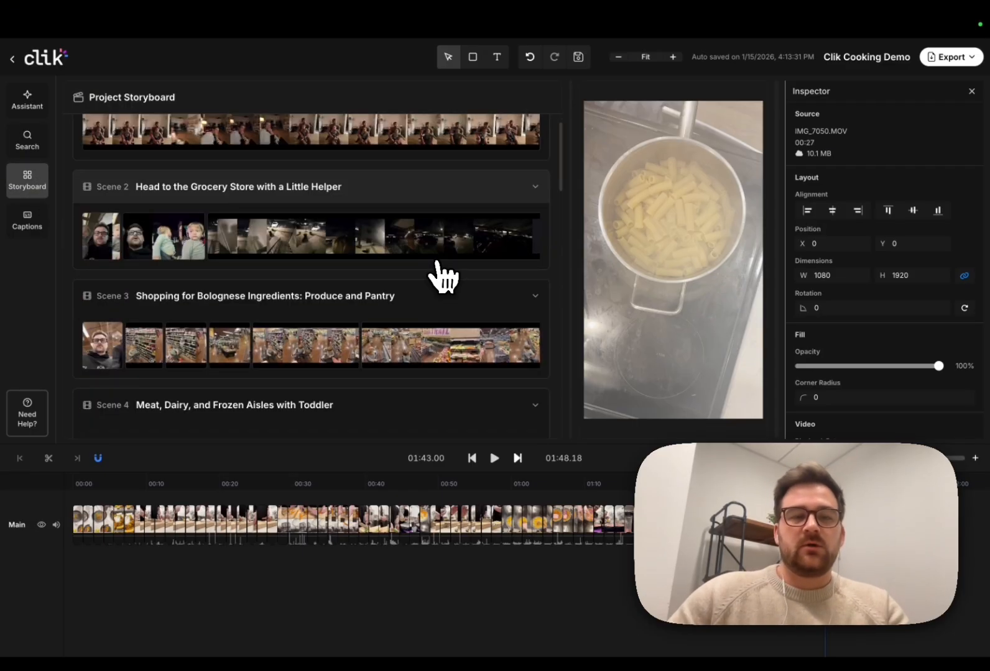
pyautogui.scroll(-3, 445, 277)
pyautogui.scroll(-3, 445, 279)
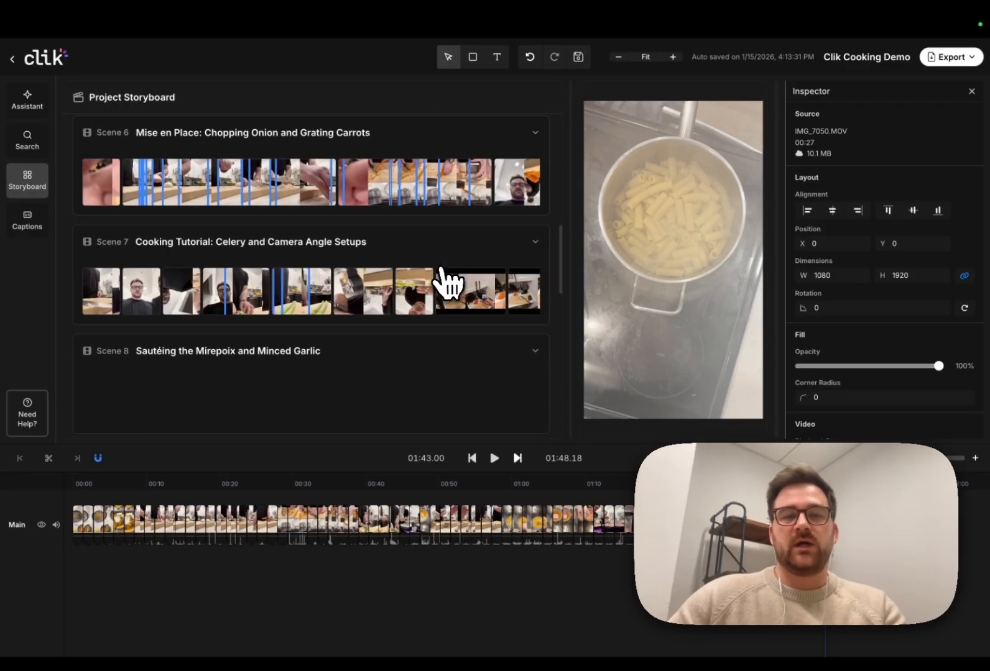
pyautogui.scroll(-1, 404, 289)
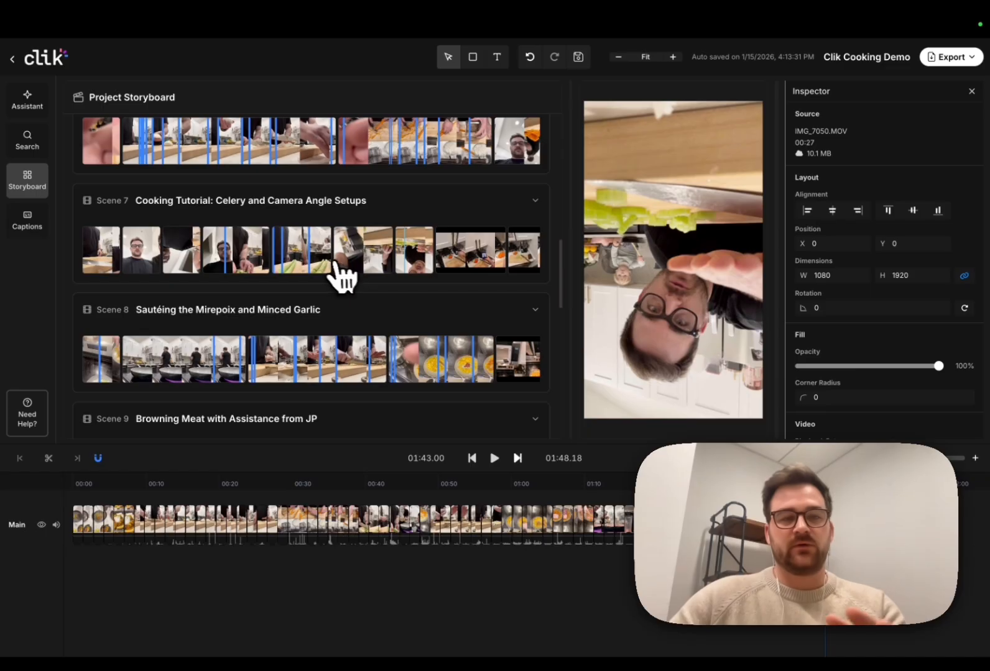
pyautogui.scroll(-1, 393, 283)
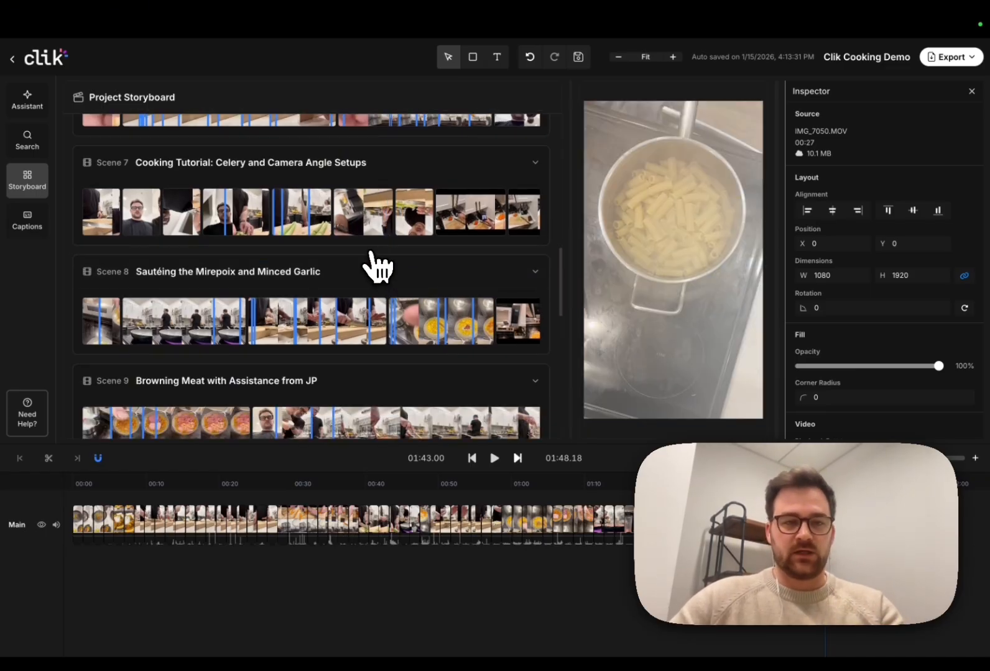
pyautogui.scroll(-1, 383, 274)
pyautogui.scroll(-3, 383, 273)
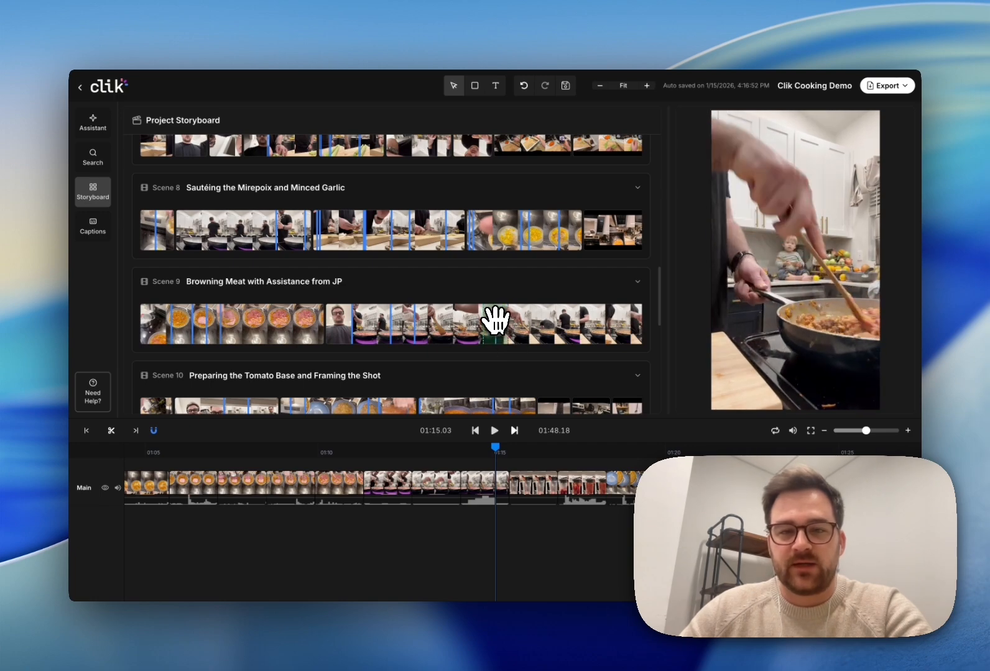
pyautogui.moveTo(496, 345)
pyautogui.mouseDown()
pyautogui.moveTo(513, 493)
pyautogui.moveTo(491, 333)
pyautogui.mouseUp()
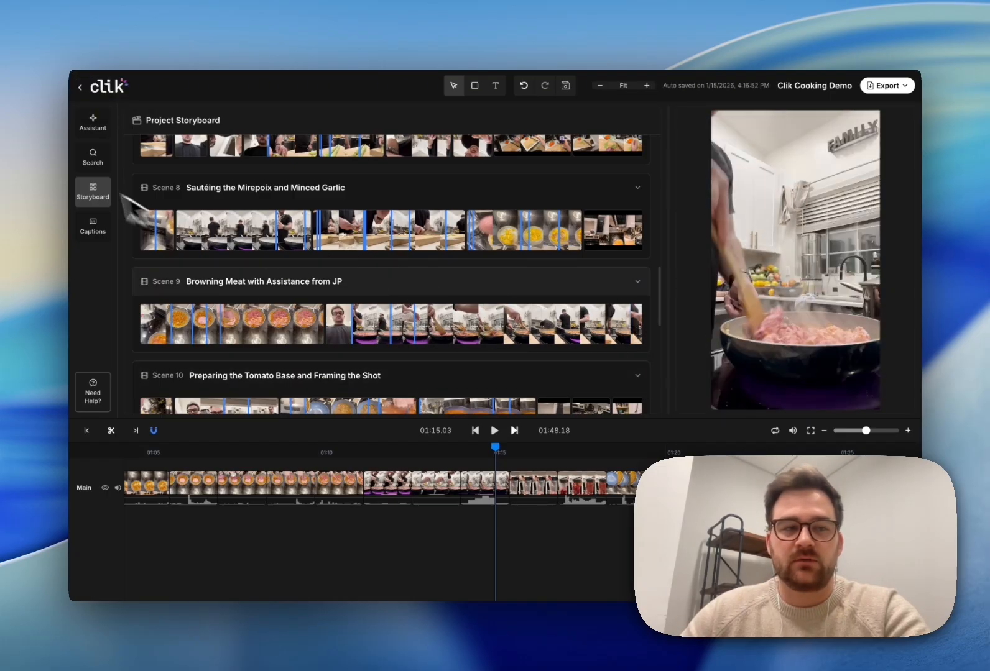
# Step: Switch media search to Conversation mode to find clips by what is said
pyautogui.click(92, 158)
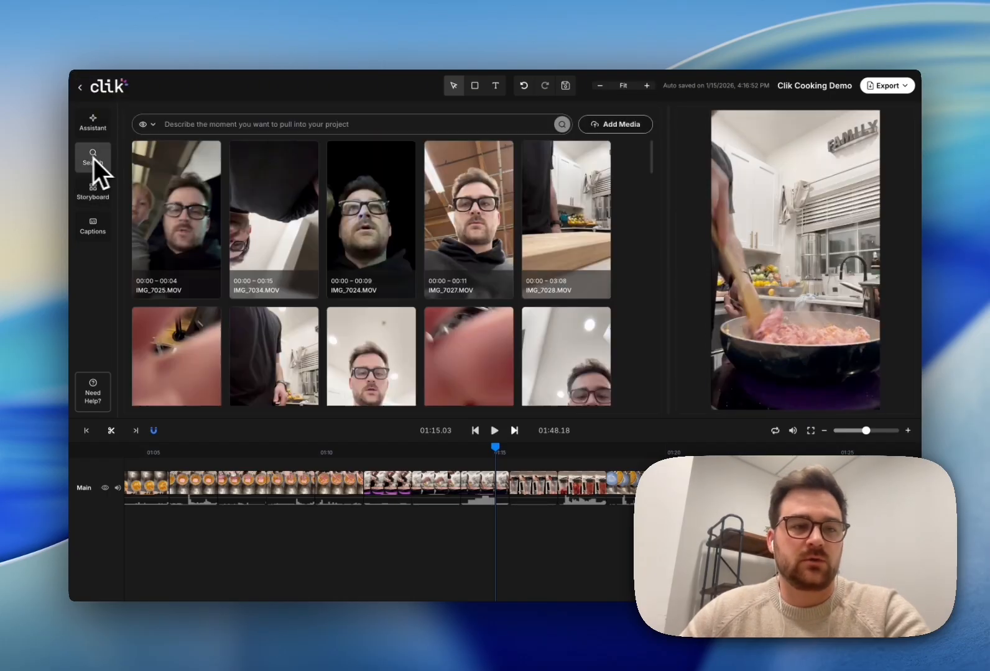
pyautogui.click(152, 124)
pyautogui.click(157, 161)
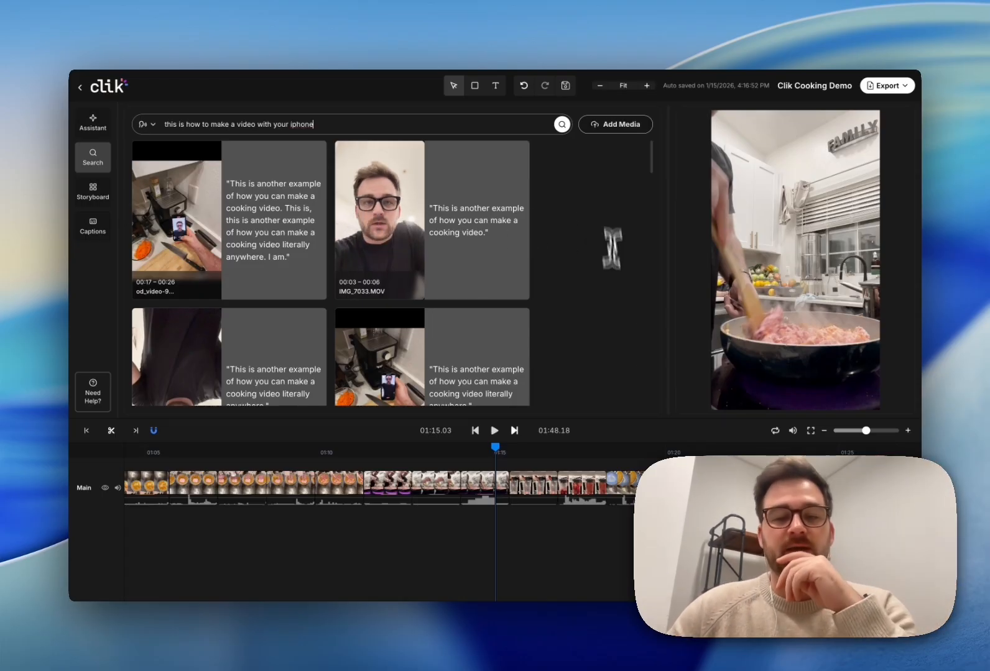
# Step: Zoom the timeline out and play the edit from its start
pyautogui.click(847, 431)
pyautogui.scroll(-3, 624, 530)
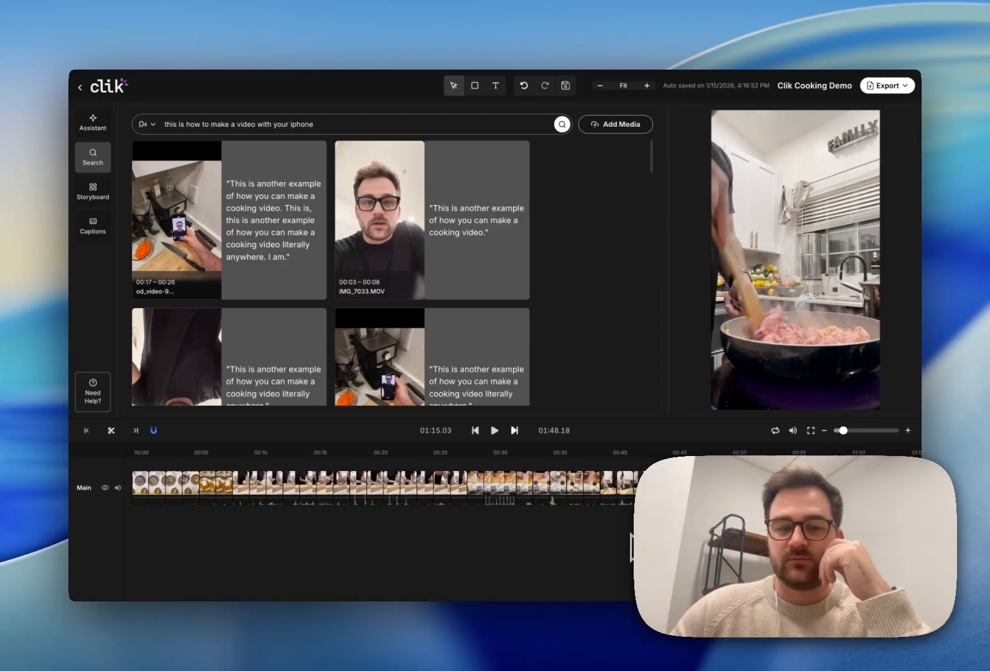
pyautogui.click(139, 452)
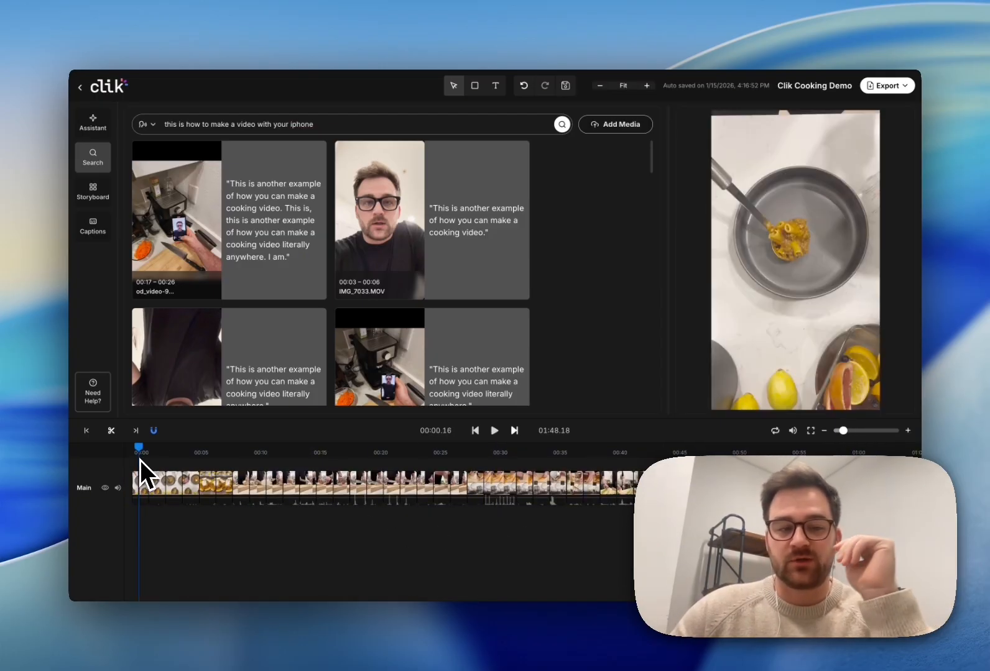
pyautogui.press('space')
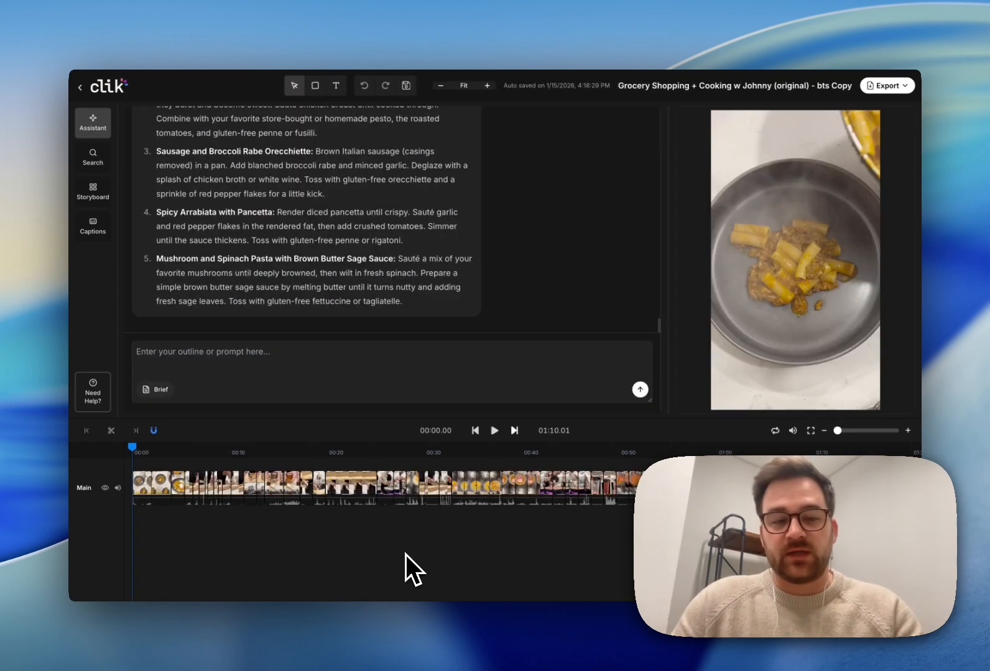
# Step: Preview the BTS edit from the start and from about 5 s and 21 s, then list export formats
pyautogui.press('space')
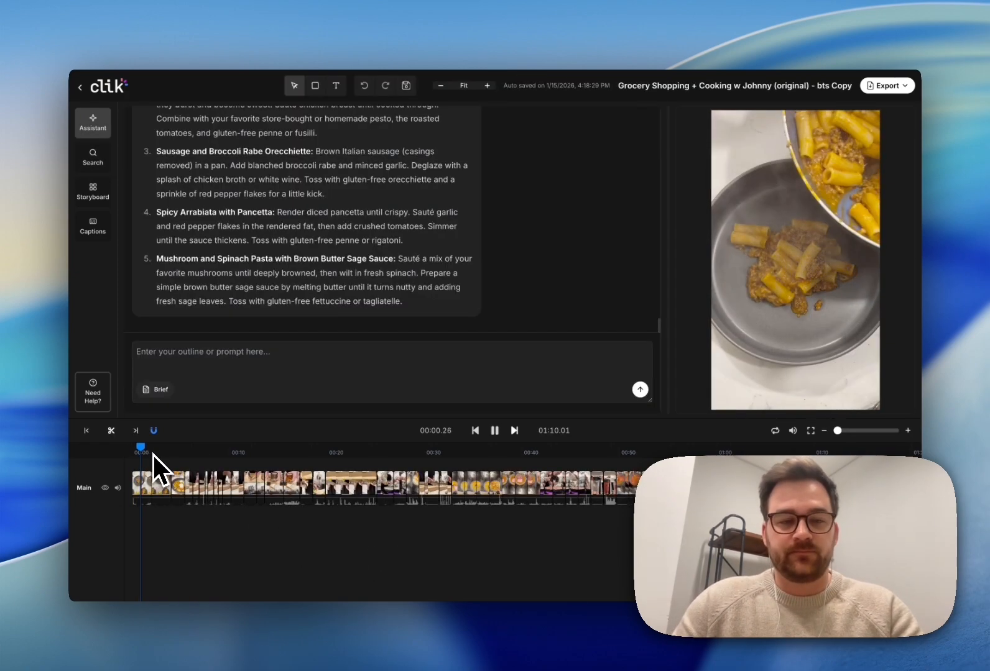
pyautogui.click(189, 452)
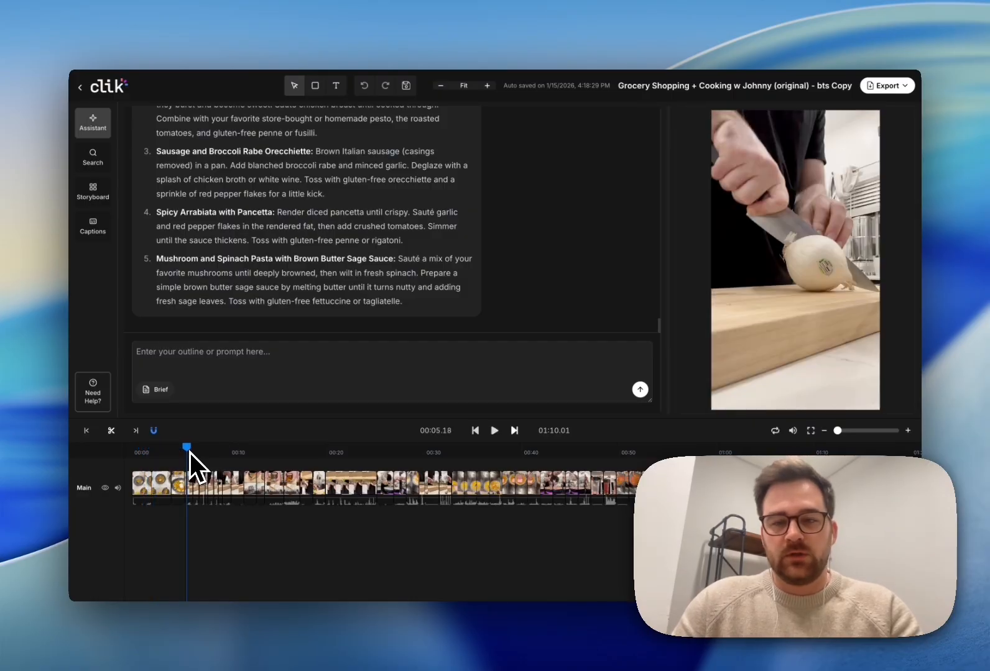
pyautogui.press('space')
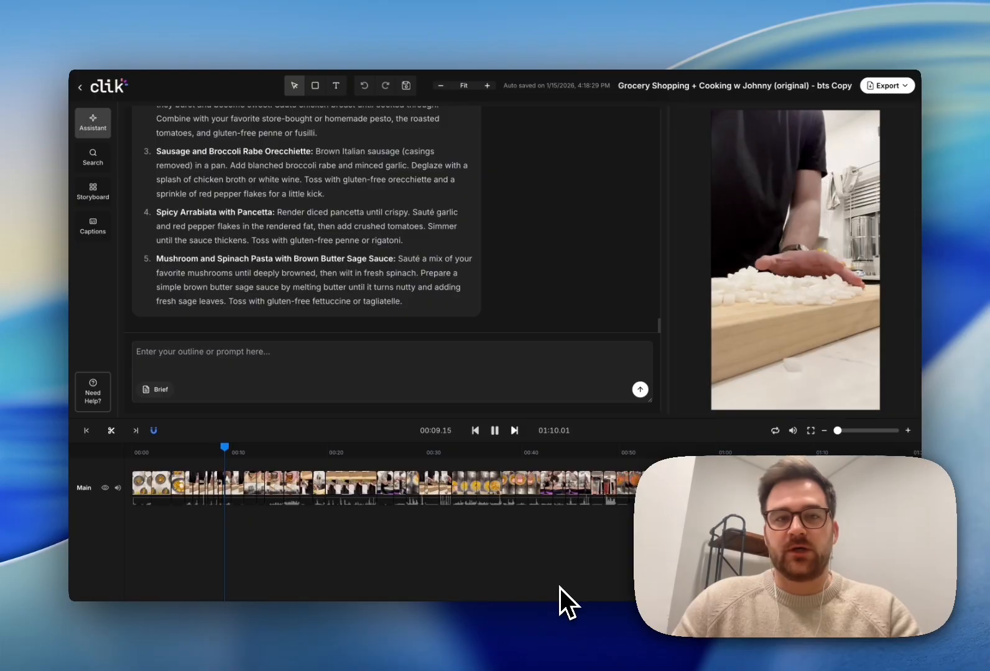
pyautogui.press('space')
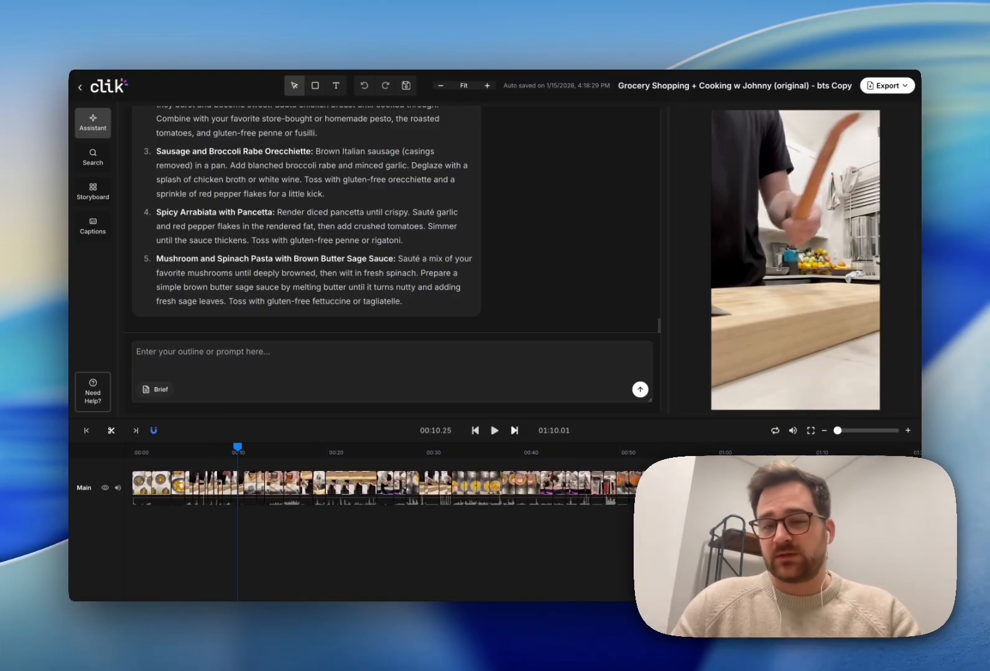
pyautogui.click(339, 453)
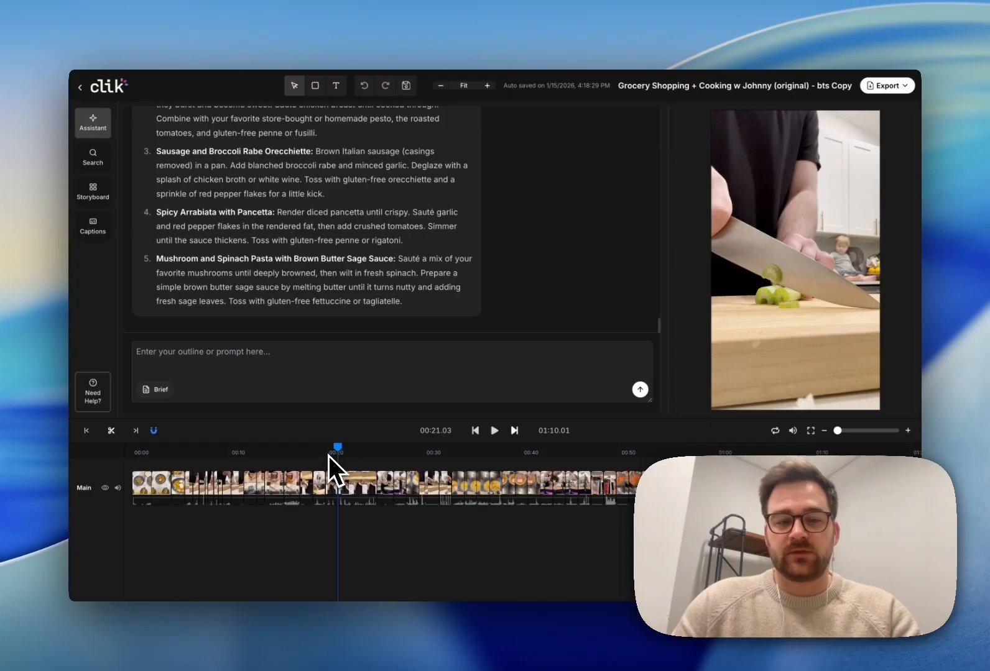
pyautogui.press('space')
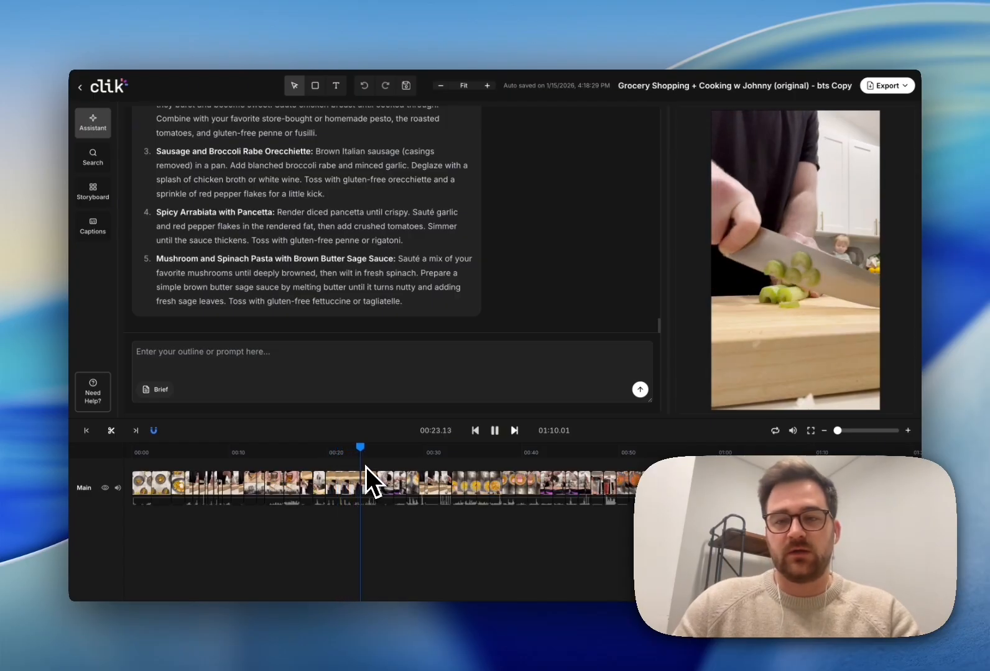
pyautogui.press('space')
pyautogui.hscroll(3, 519, 487)
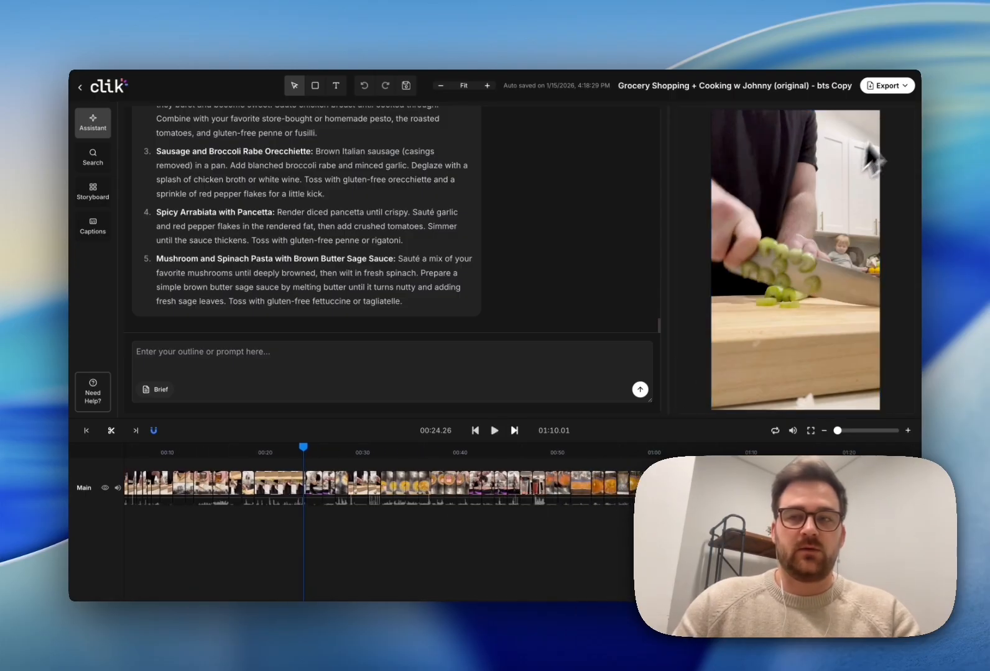
pyautogui.click(890, 89)
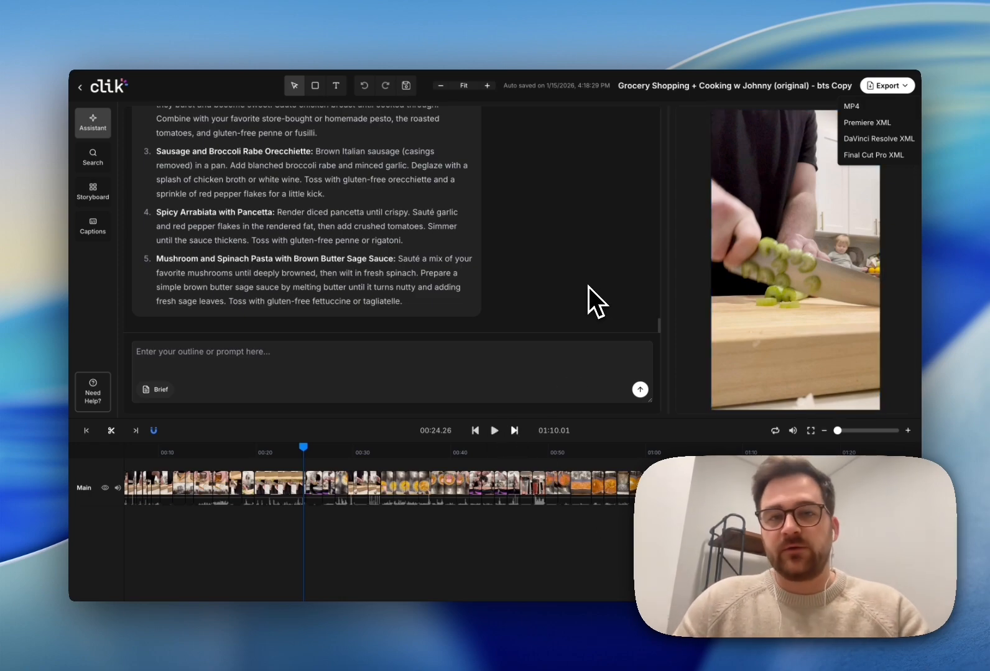
# Step: Close the export format list by clicking the empty chat area
pyautogui.click(570, 269)
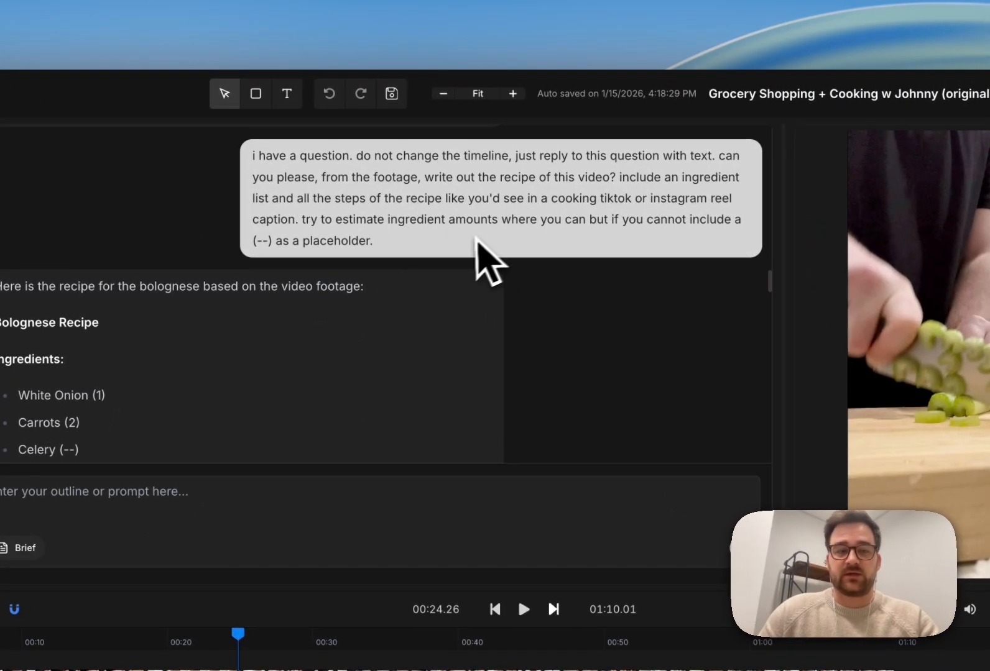
pyautogui.scroll(-1, 373, 323)
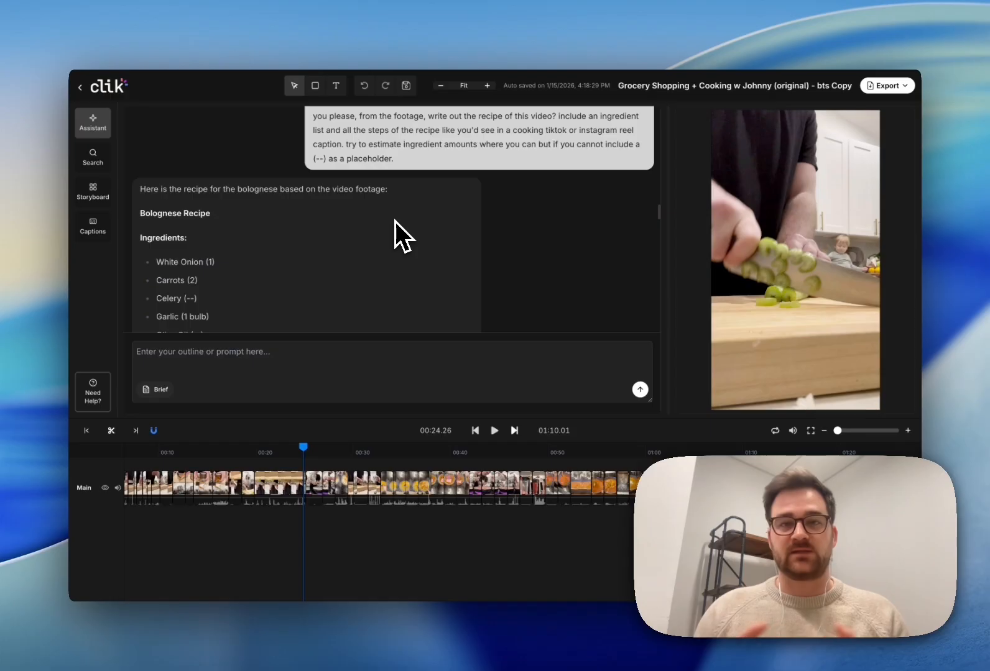
pyautogui.scroll(-5, 394, 225)
pyautogui.scroll(3, 393, 229)
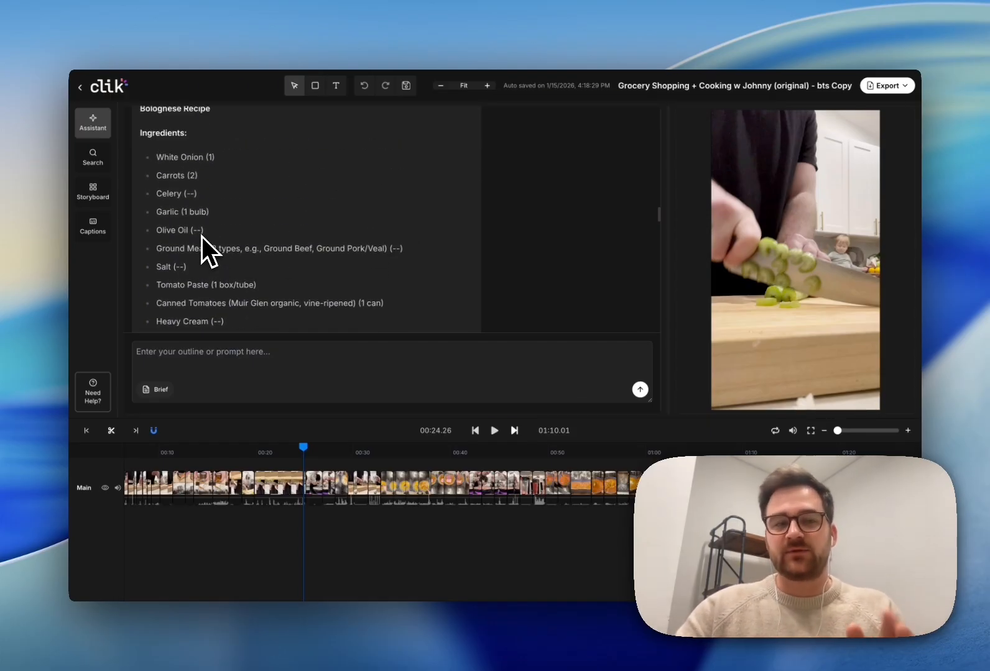
pyautogui.scroll(-1, 261, 255)
pyautogui.scroll(-2, 269, 255)
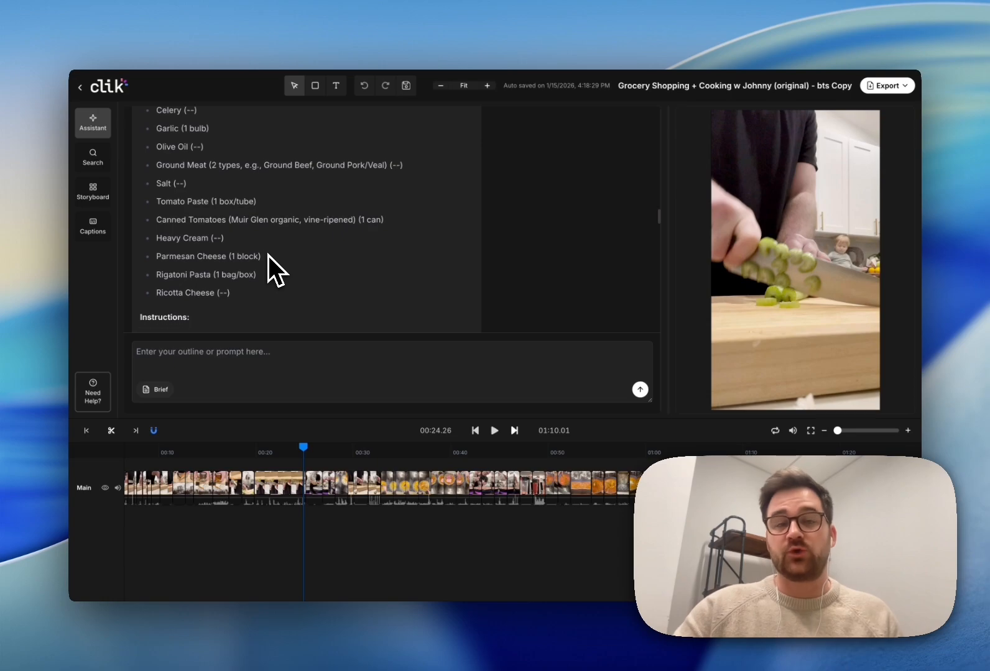
pyautogui.scroll(-15, 297, 259)
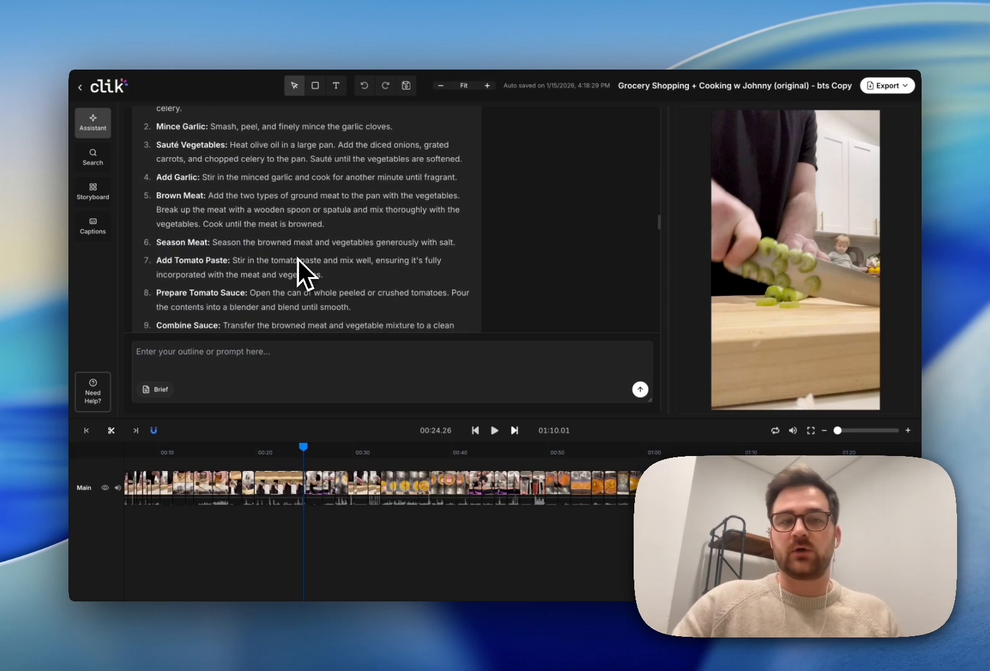
pyautogui.scroll(-15, 300, 258)
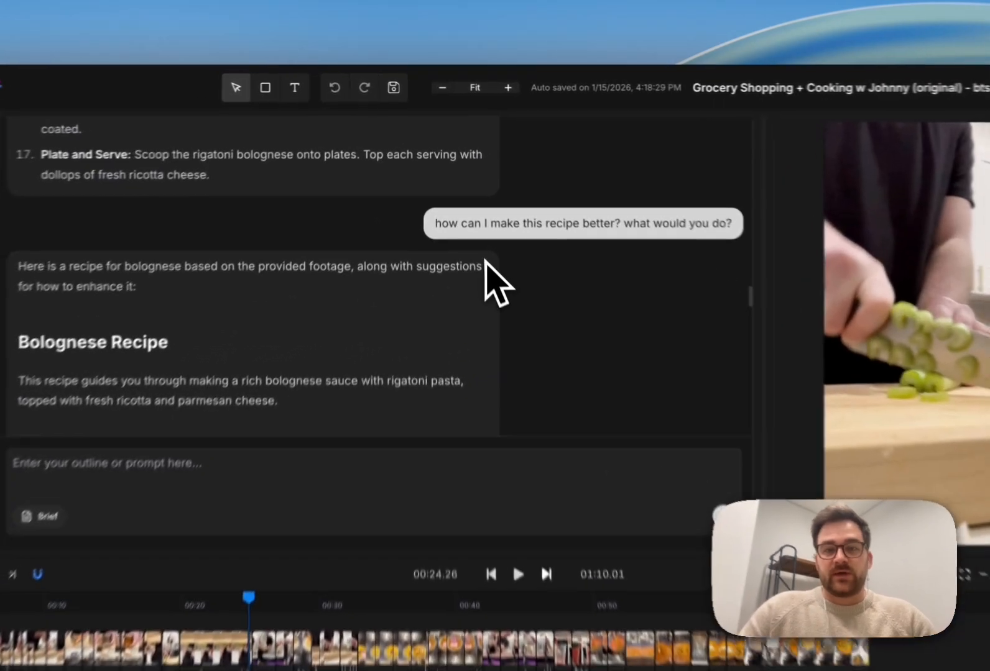
pyautogui.scroll(-15, 553, 289)
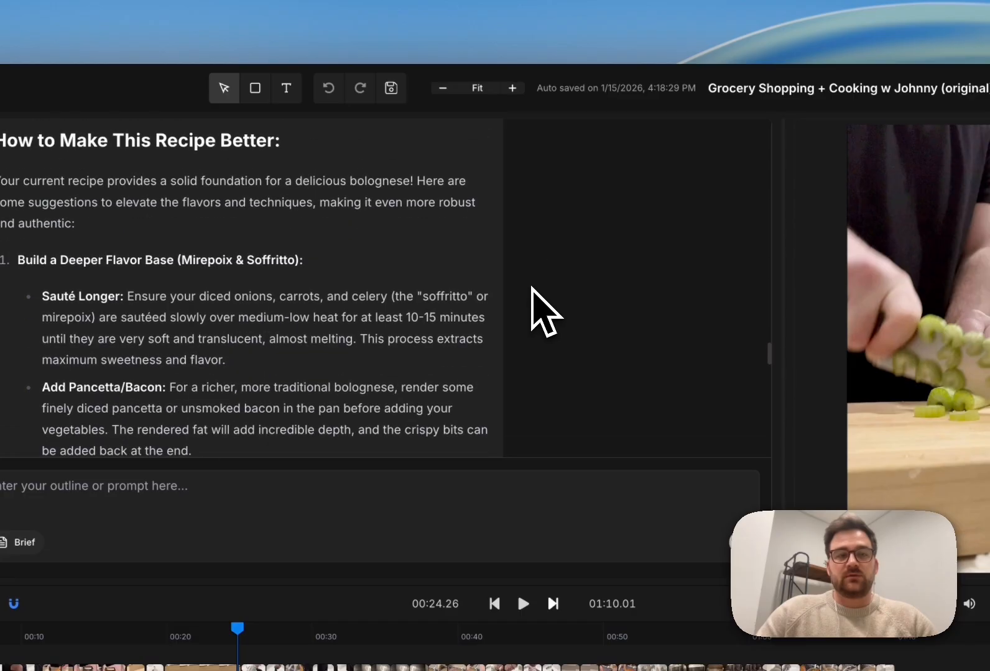
pyautogui.scroll(-10, 488, 273)
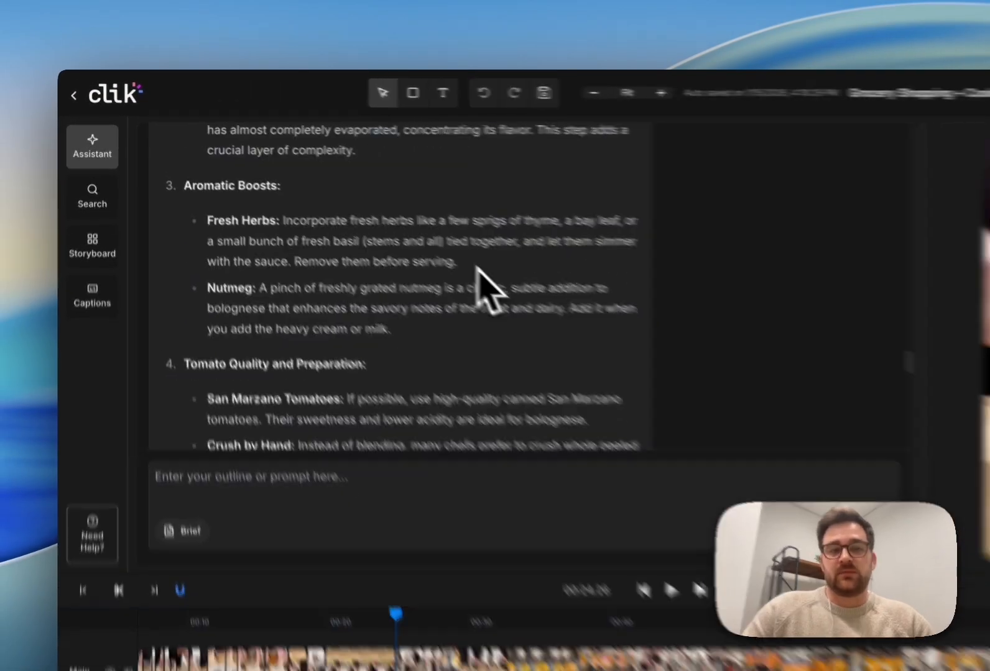
pyautogui.scroll(-10, 303, 257)
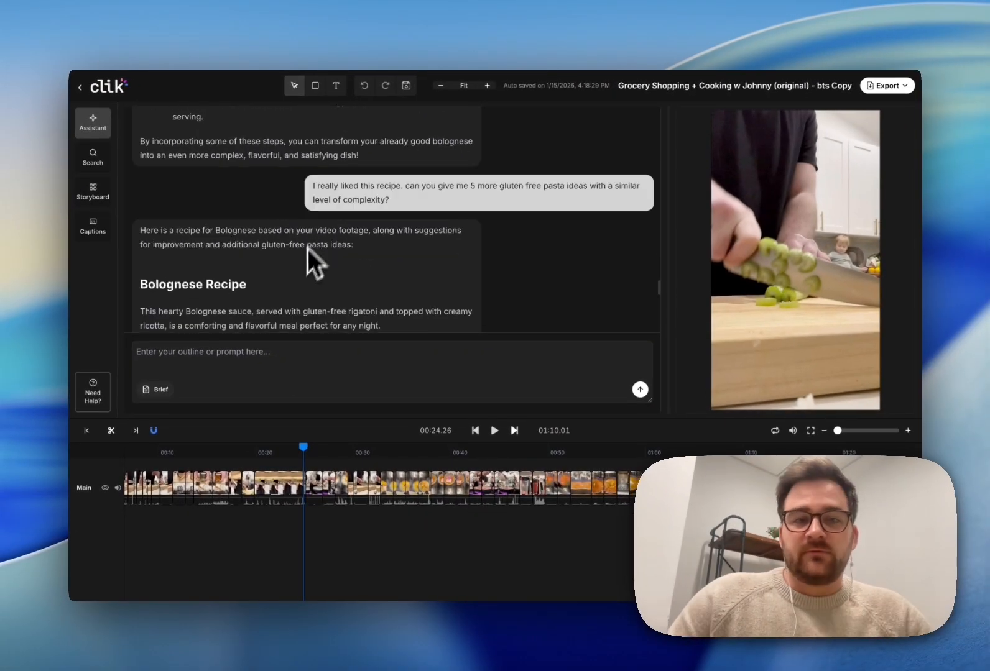
pyautogui.scroll(-8, 432, 202)
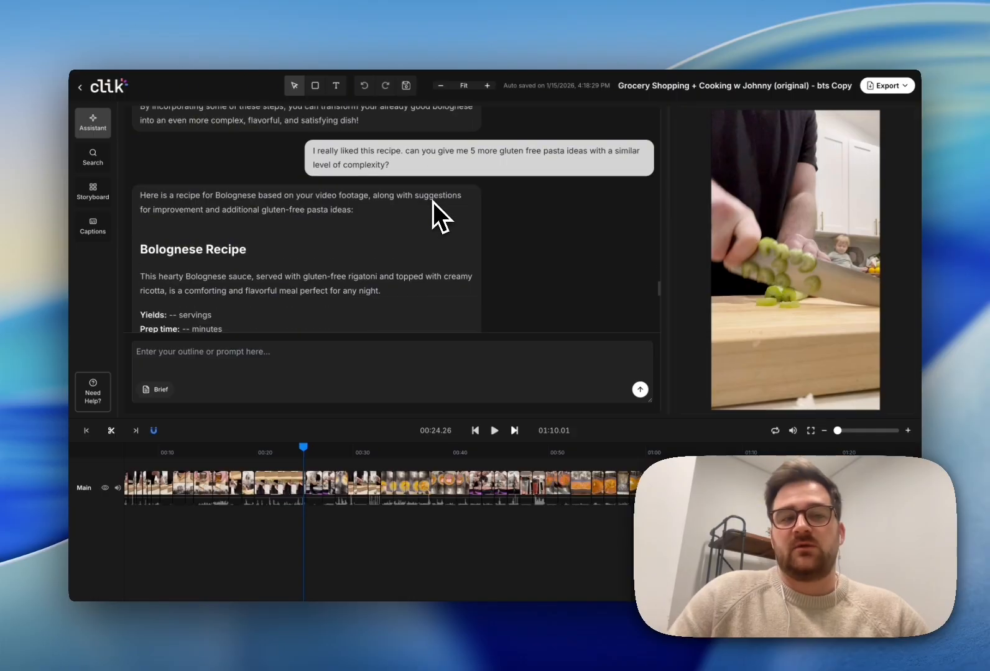
pyautogui.scroll(-10, 393, 217)
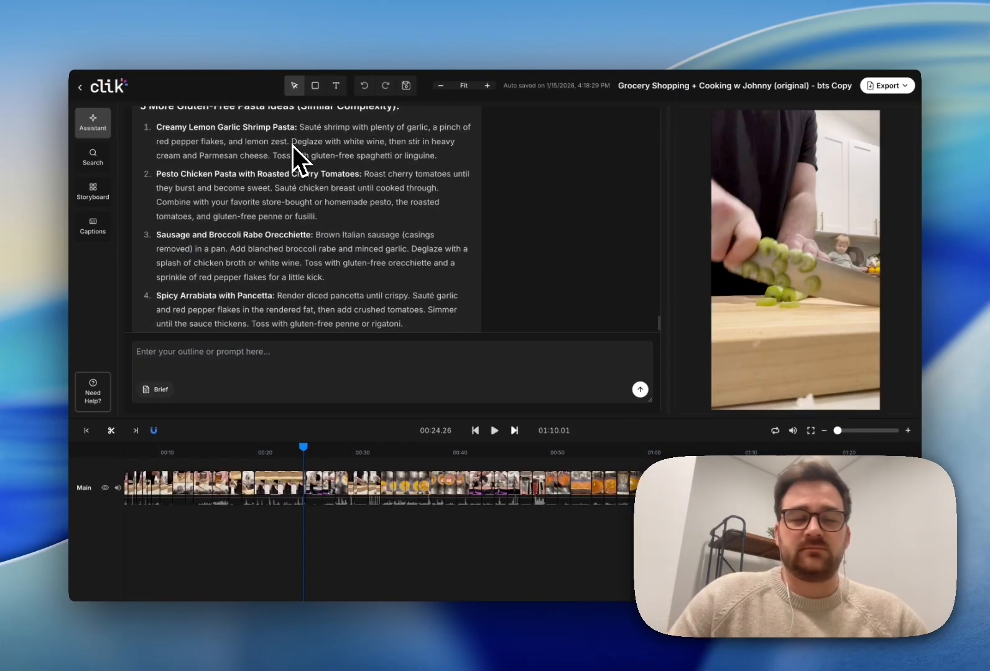
pyautogui.scroll(-2, 292, 145)
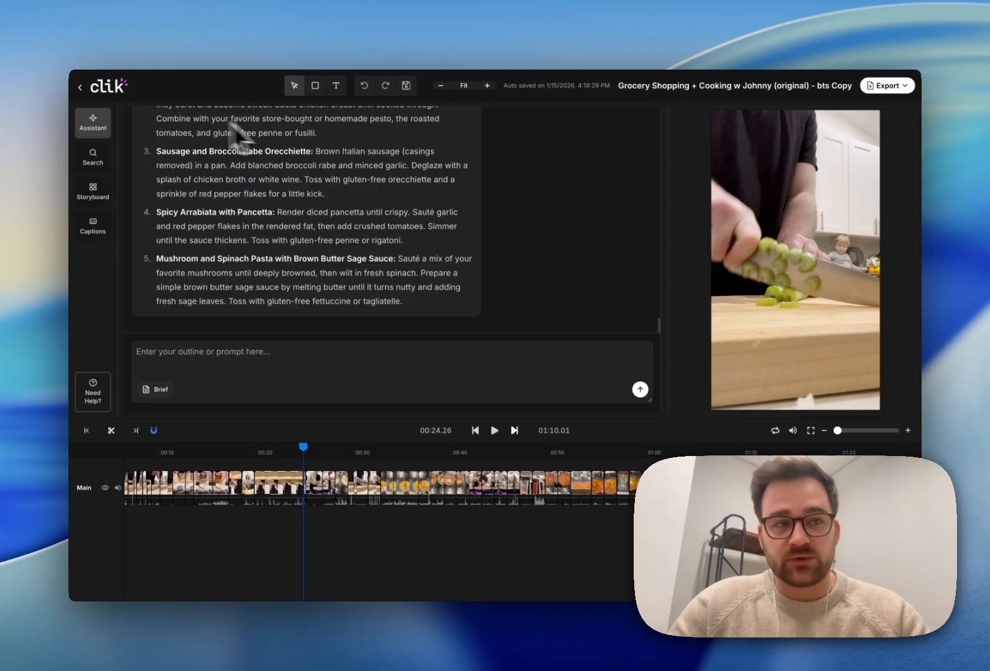
# Step: Duplicate the Clik Cooking Demo project from My Projects
pyautogui.click(84, 94)
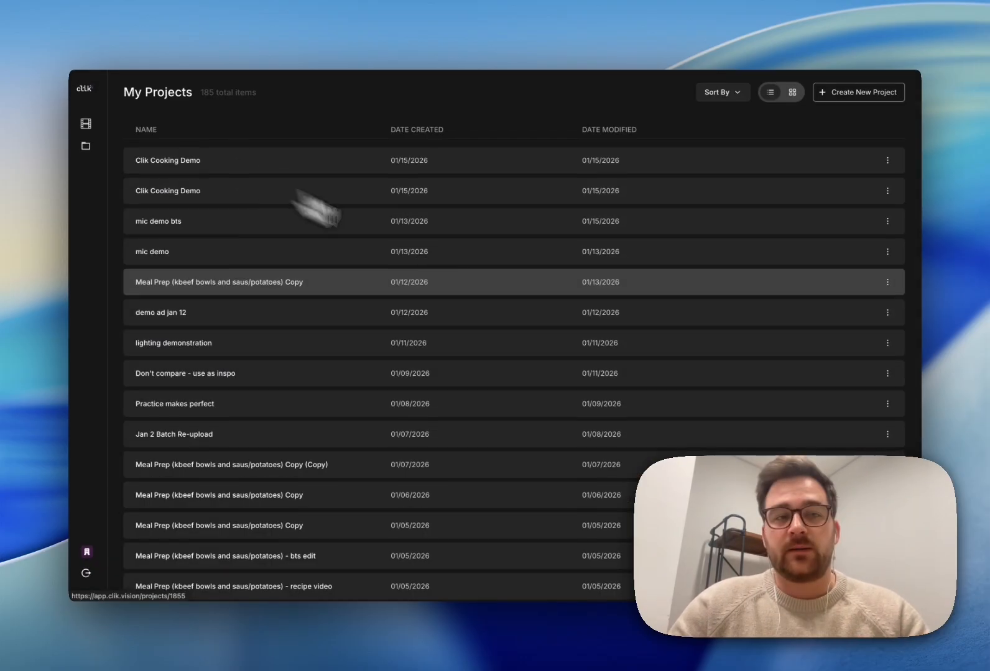
pyautogui.click(889, 161)
pyautogui.click(892, 197)
# Step: Brief a Talking Head video of 1m 54s with 1.3 s pacing and BTS instructions, then generate the prompt
pyautogui.click(453, 222)
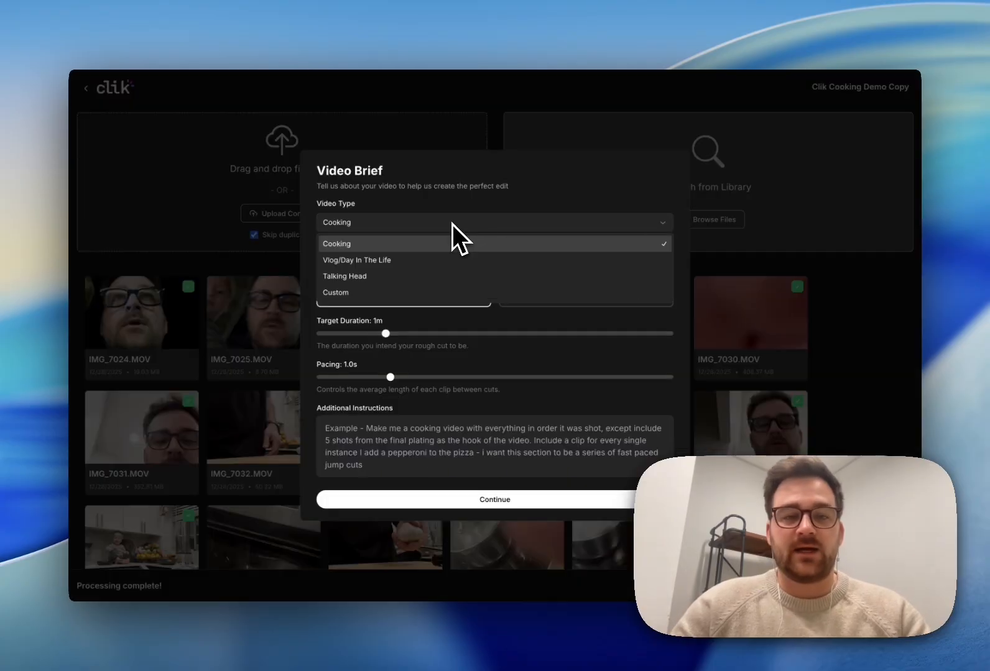
pyautogui.click(384, 274)
pyautogui.click(449, 333)
pyautogui.click(432, 377)
pyautogui.click(435, 425)
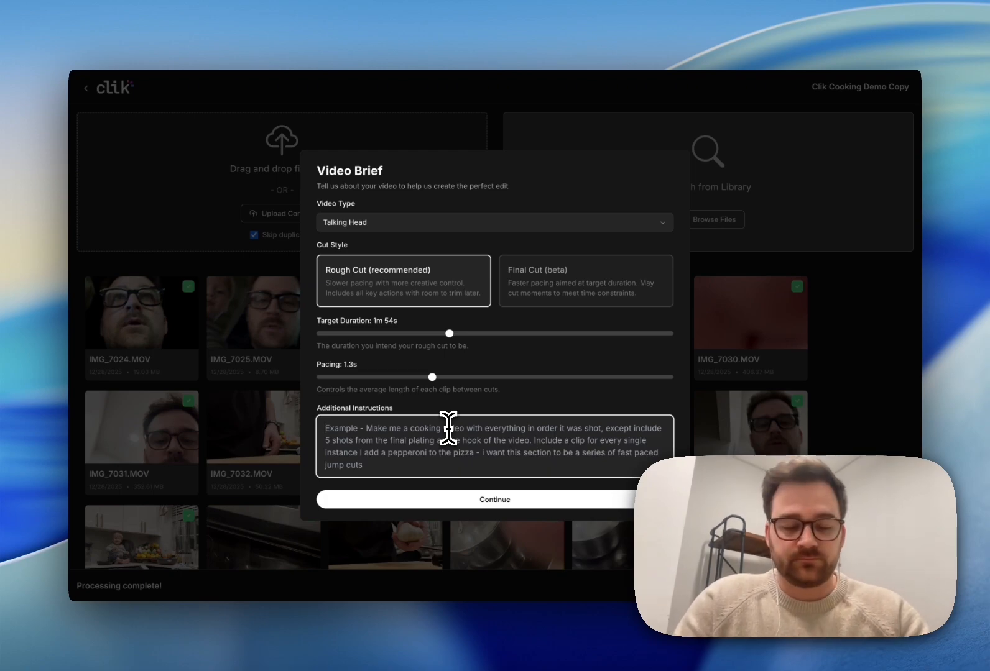
pyautogui.write('make me a ')
pyautogui.write('. include any moments where I a')
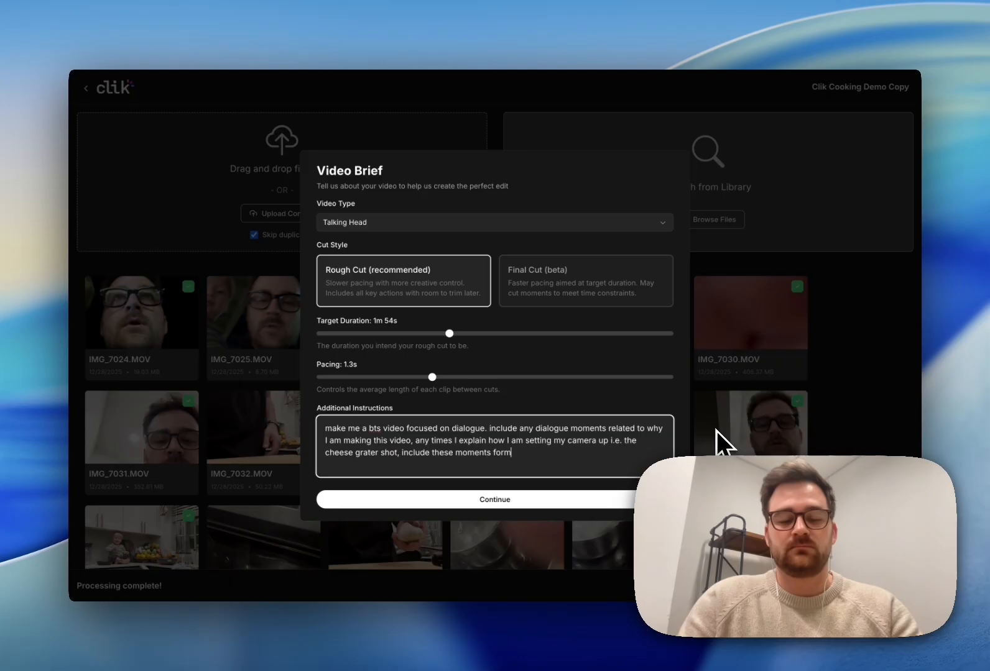
pyautogui.press('BackSpace')
pyautogui.press('BackSpace')
pyautogui.press('BackSpace')
pyautogui.click(578, 499)
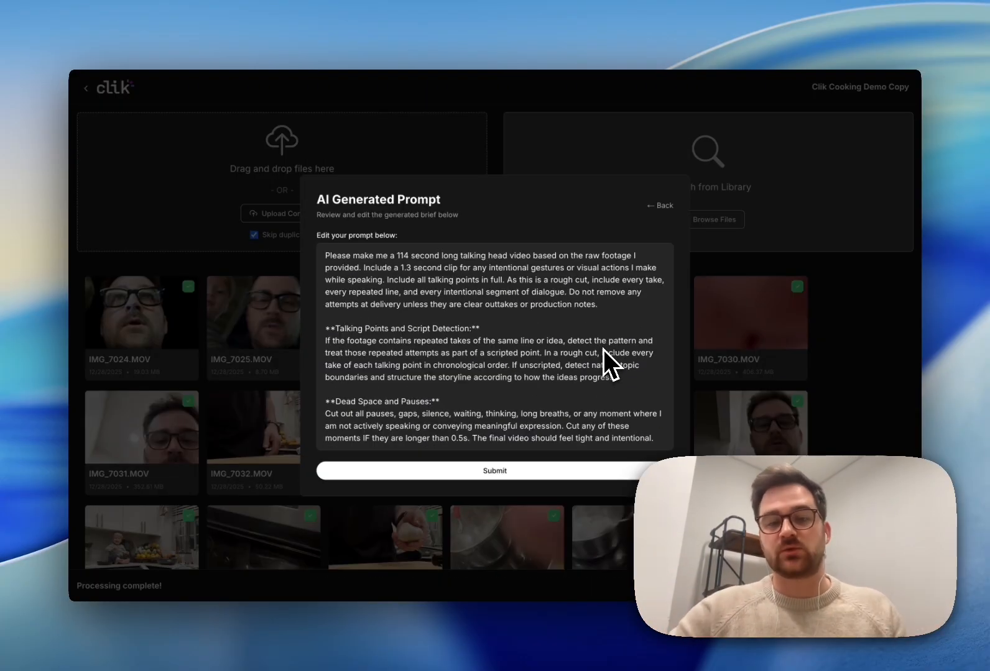
# Step: Submit the AI-generated prompt to build the 1:54 talking-head edit
pyautogui.click(501, 474)
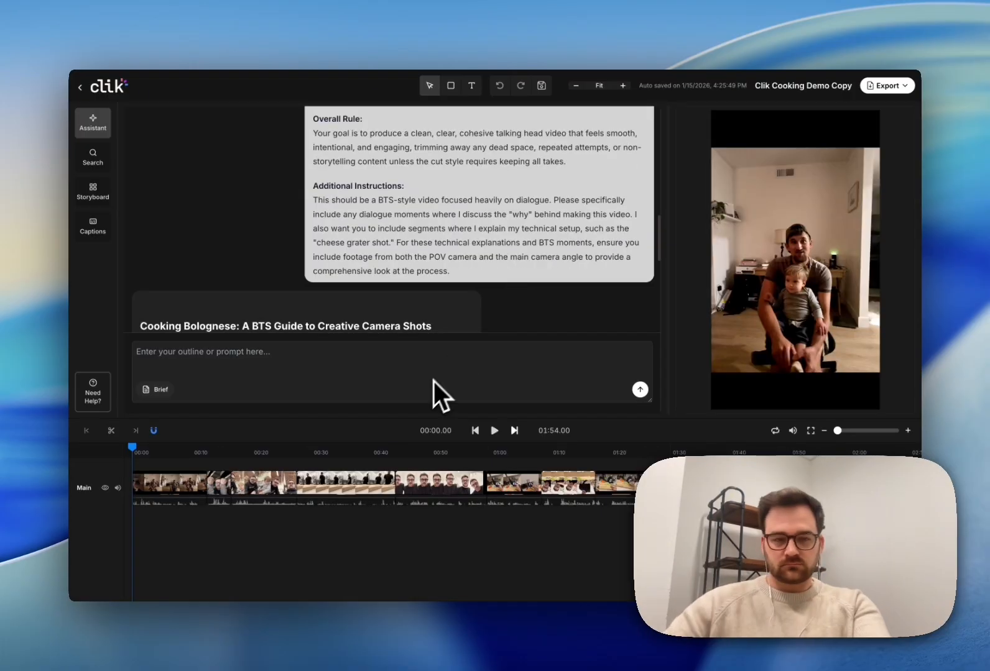
pyautogui.press('space')
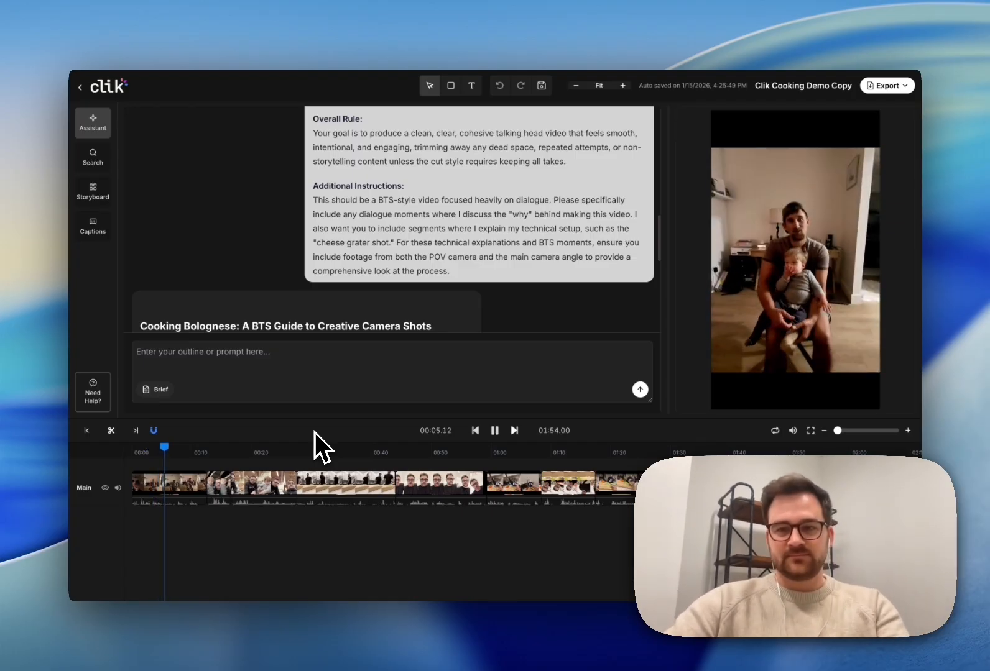
pyautogui.press('space')
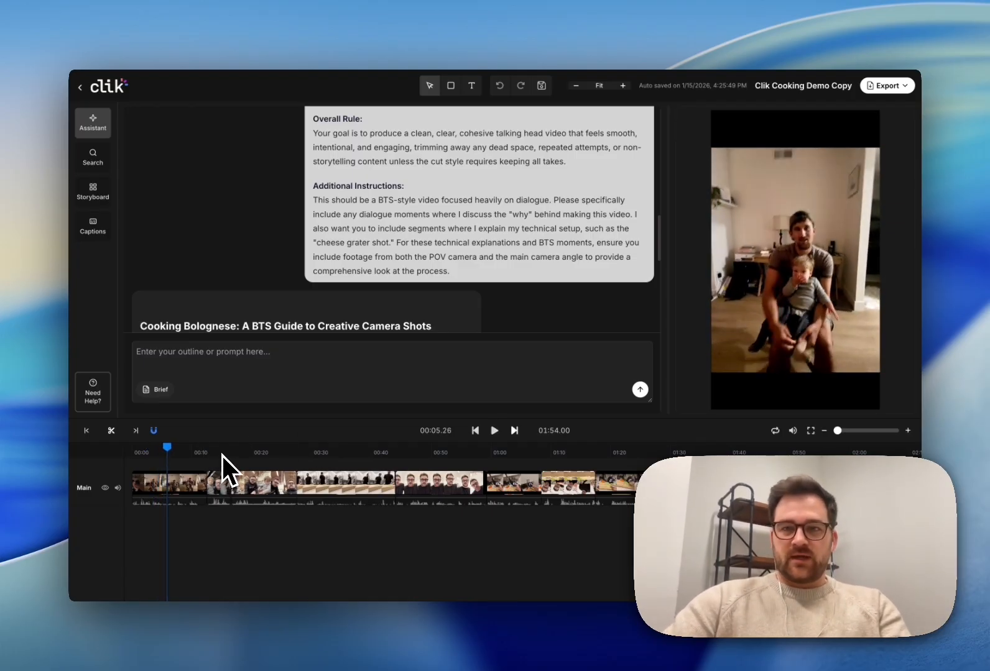
pyautogui.press('space')
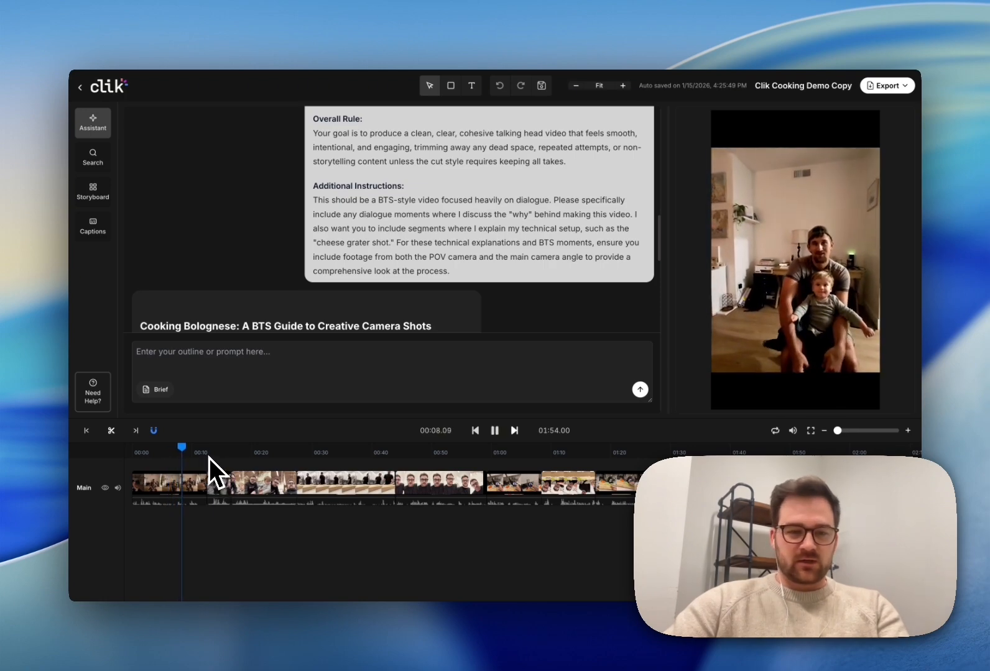
pyautogui.click(209, 455)
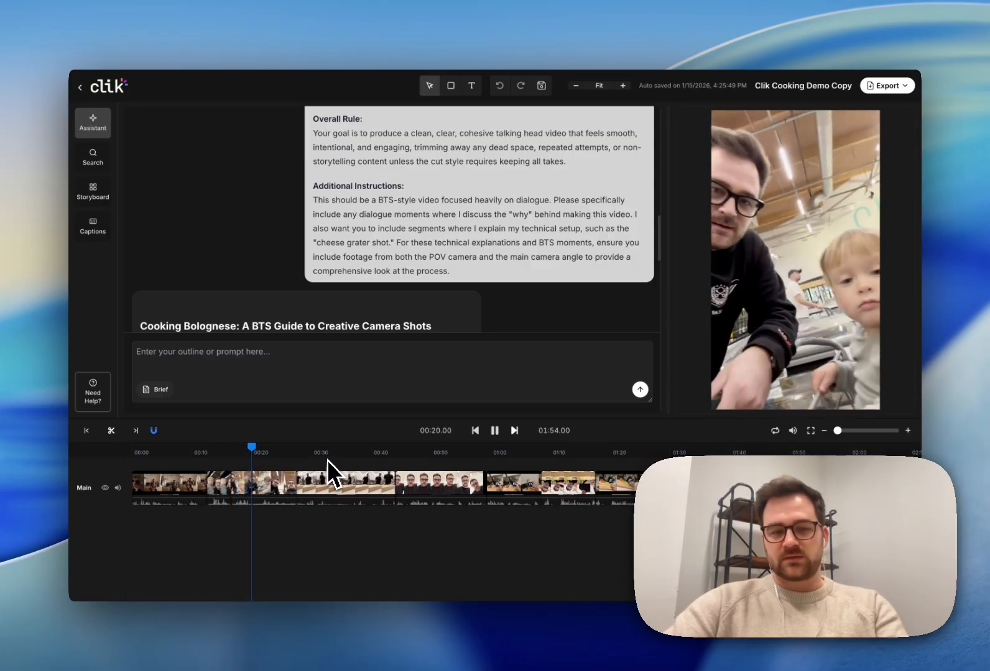
pyautogui.click(412, 491)
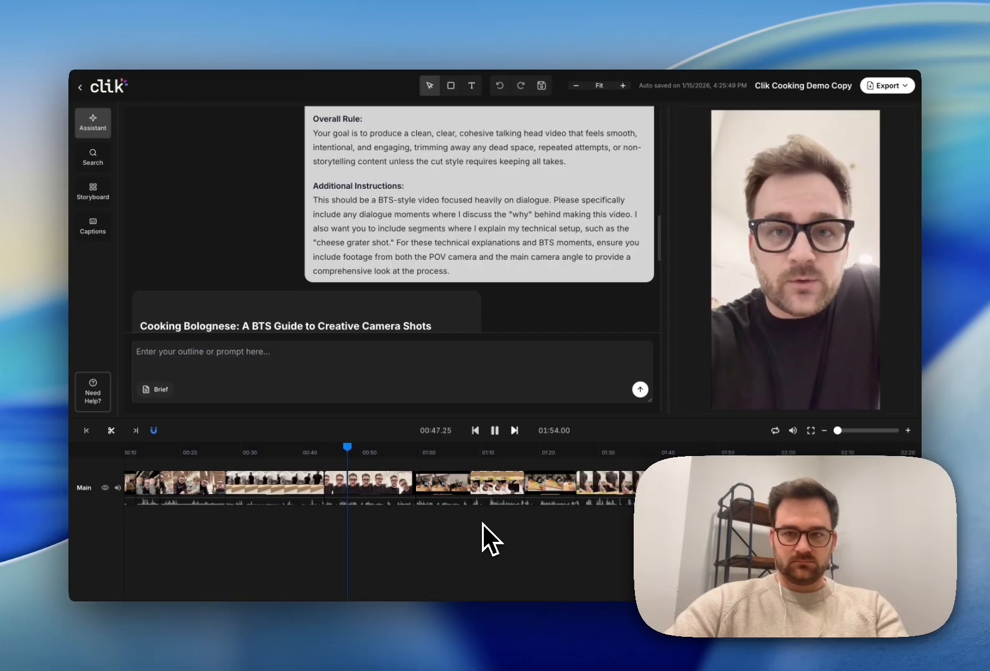
pyautogui.click(417, 457)
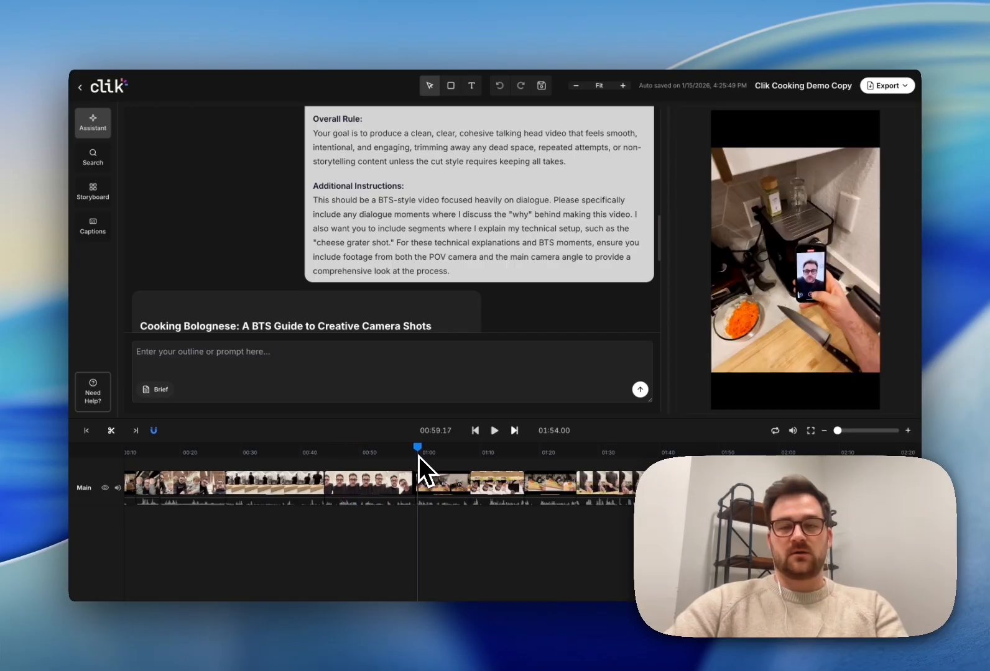
pyautogui.press('space')
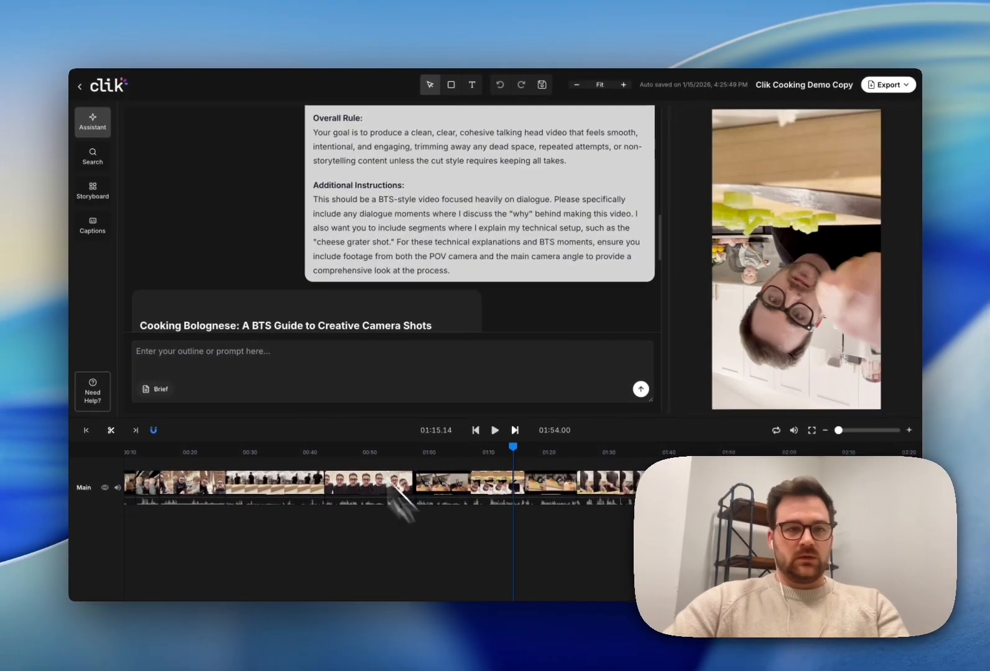
# Step: Search media in Conversation mode for 'camera angle' and browse the matching clips
pyautogui.click(102, 162)
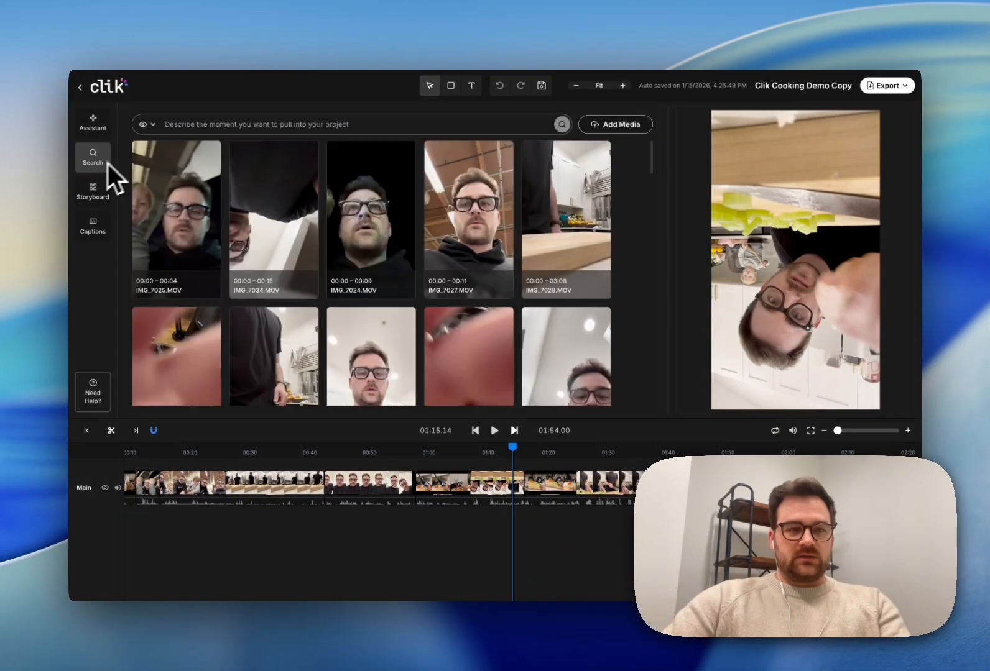
pyautogui.click(154, 125)
pyautogui.click(157, 162)
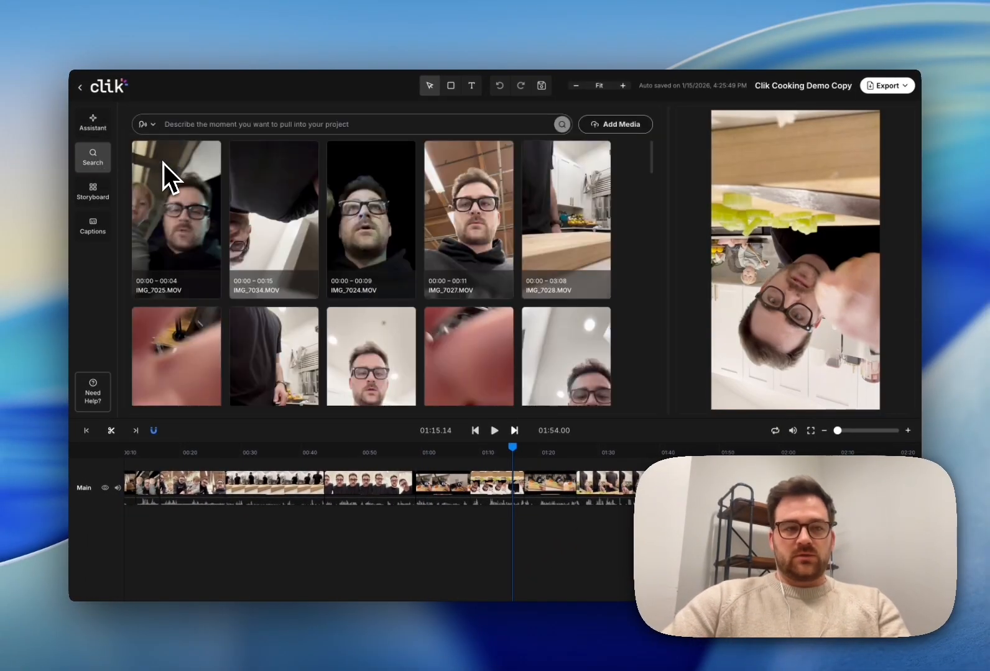
pyautogui.click(236, 122)
pyautogui.write('camera angle')
pyautogui.press('Return')
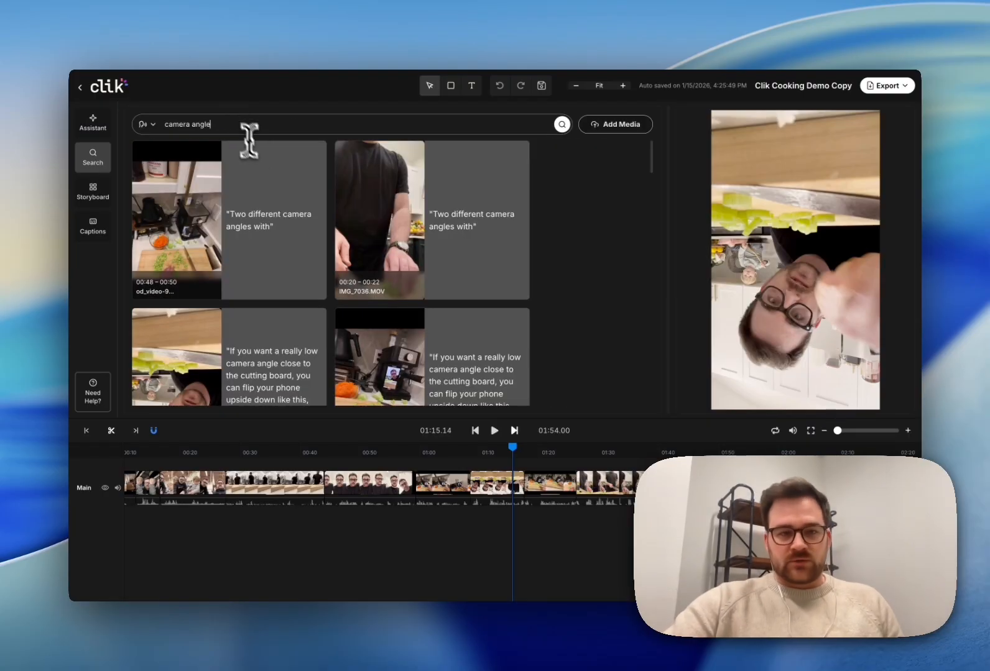
pyautogui.scroll(-3, 338, 194)
pyautogui.scroll(-3, 367, 218)
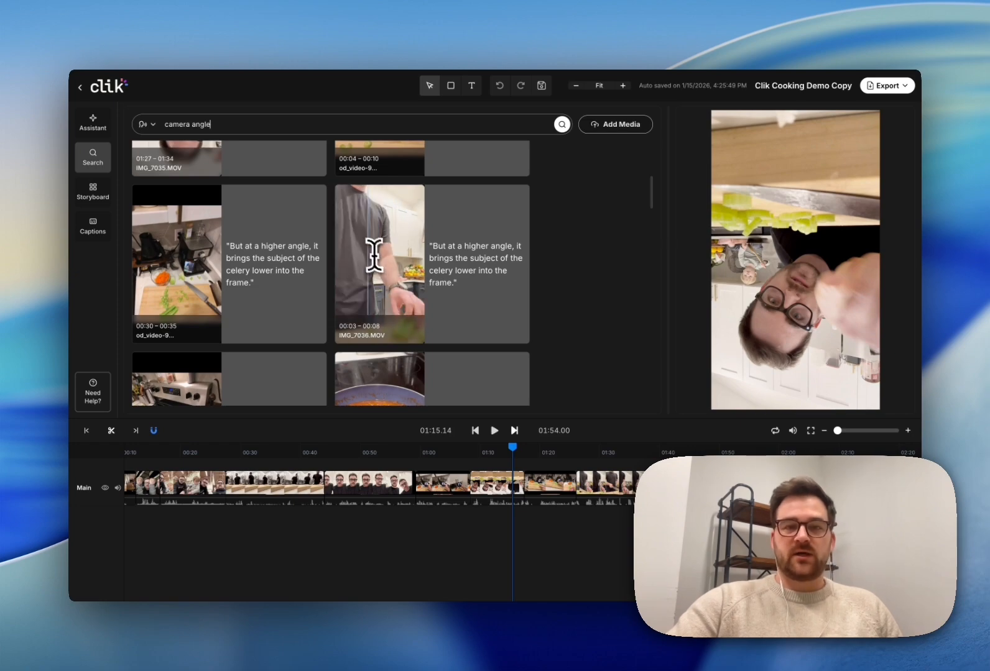
pyautogui.scroll(-5, 391, 268)
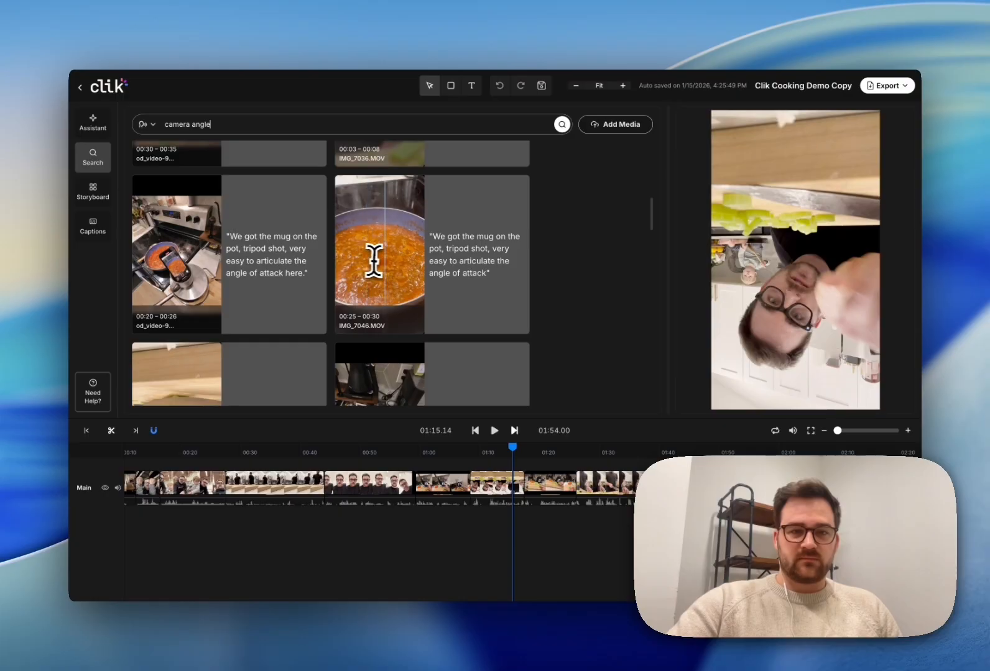
pyautogui.scroll(-5, 393, 260)
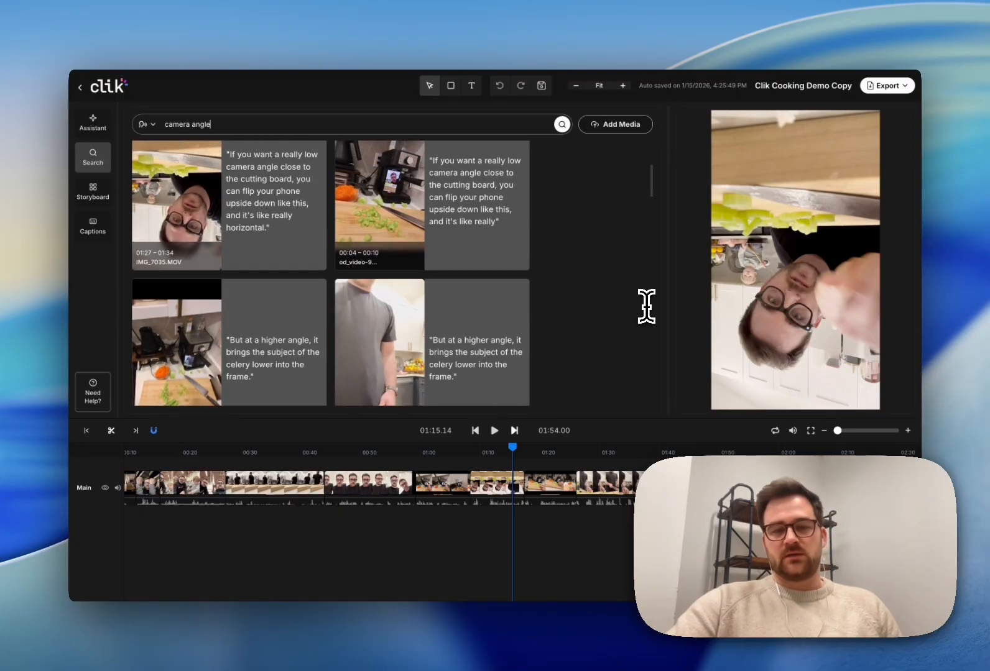
pyautogui.scroll(2, 633, 304)
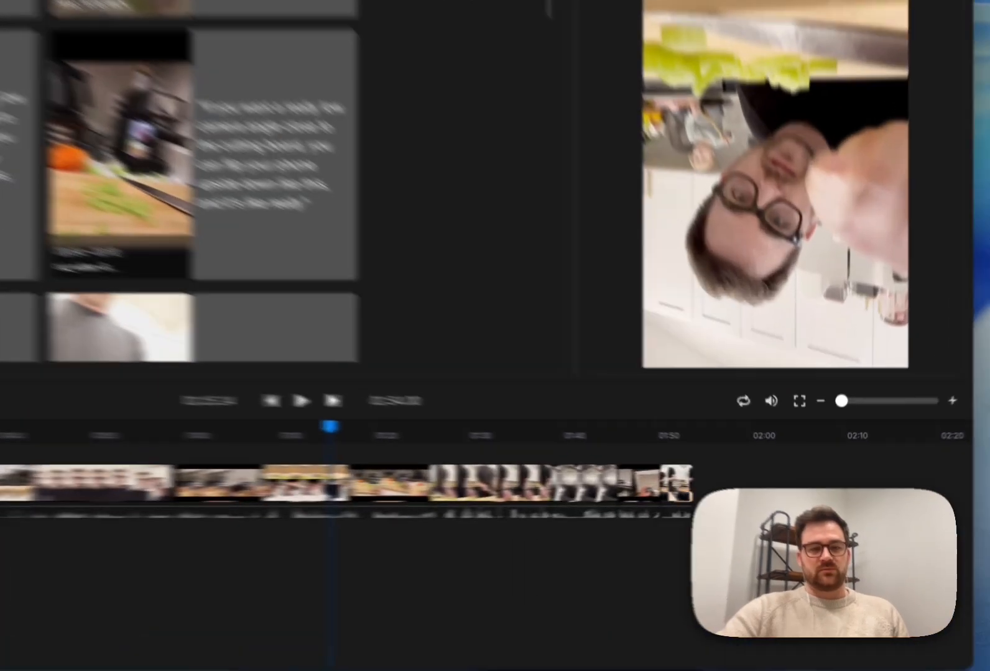
# Step: Ask the AI help assistant 'how do I export' and read the Export an MP4 article
pyautogui.click(1, 460)
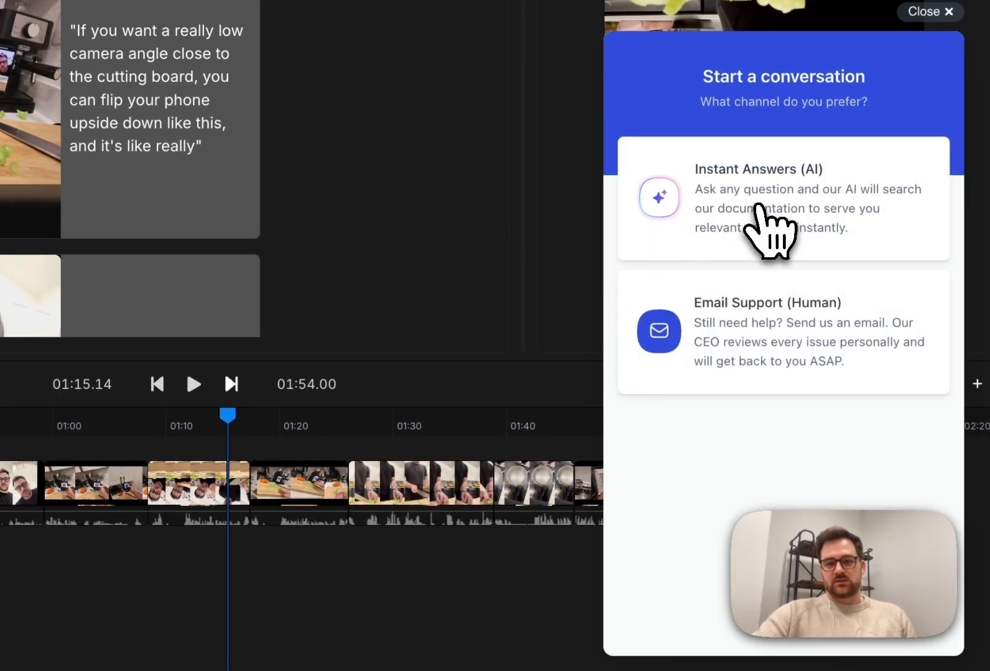
pyautogui.click(755, 207)
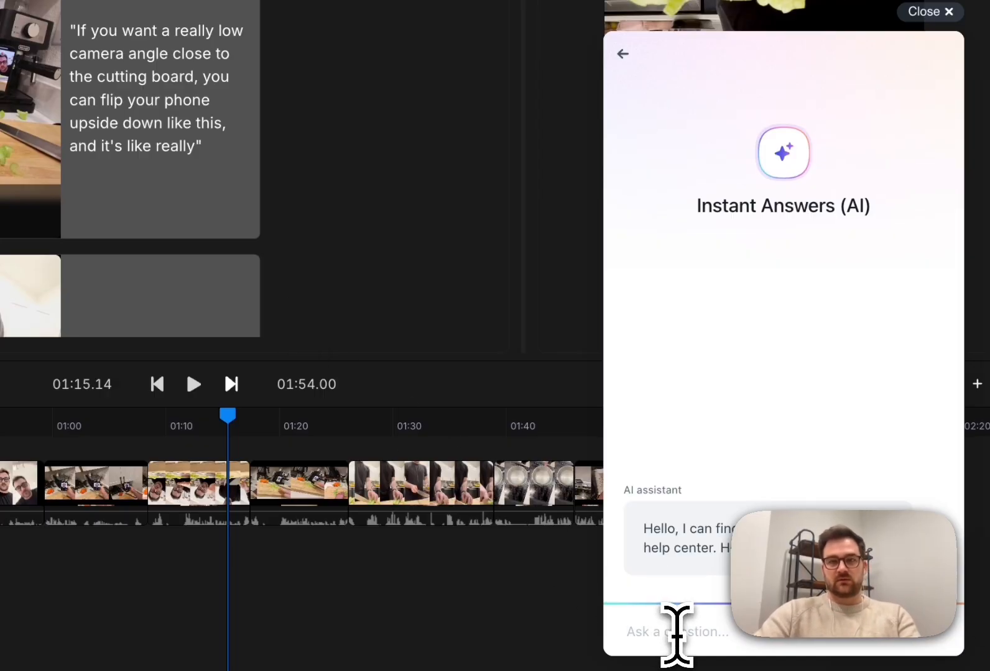
pyautogui.write('how do I export')
pyautogui.press('Return')
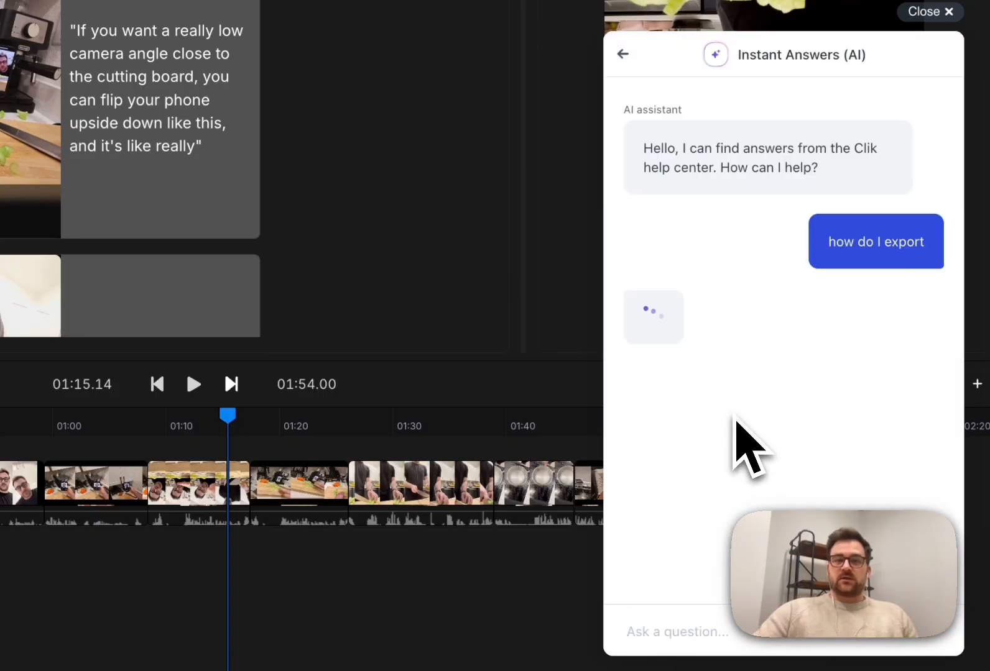
pyautogui.scroll(-10, 758, 385)
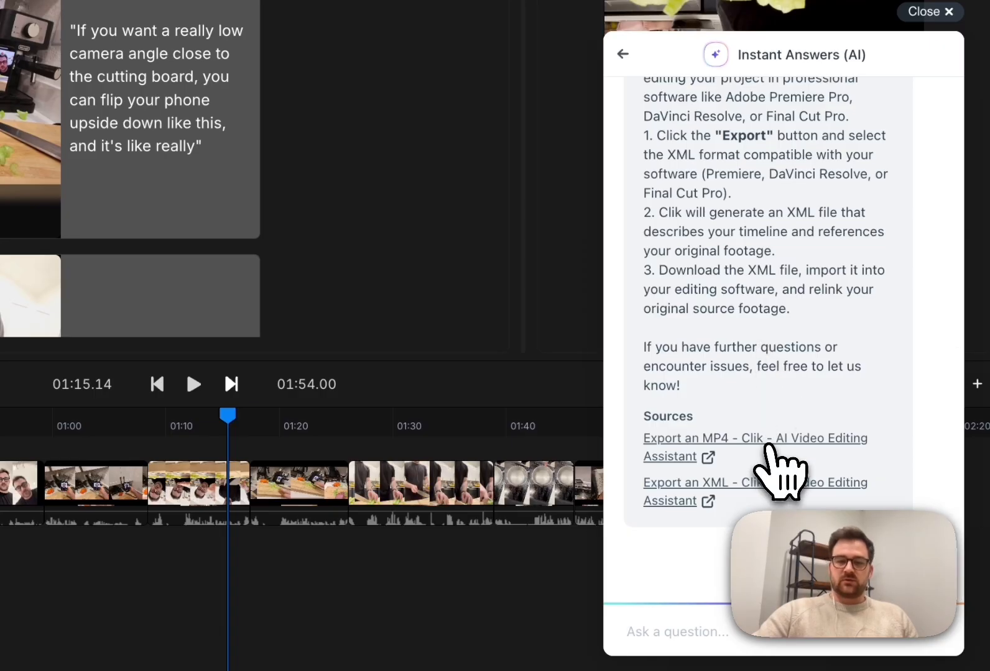
pyautogui.click(769, 443)
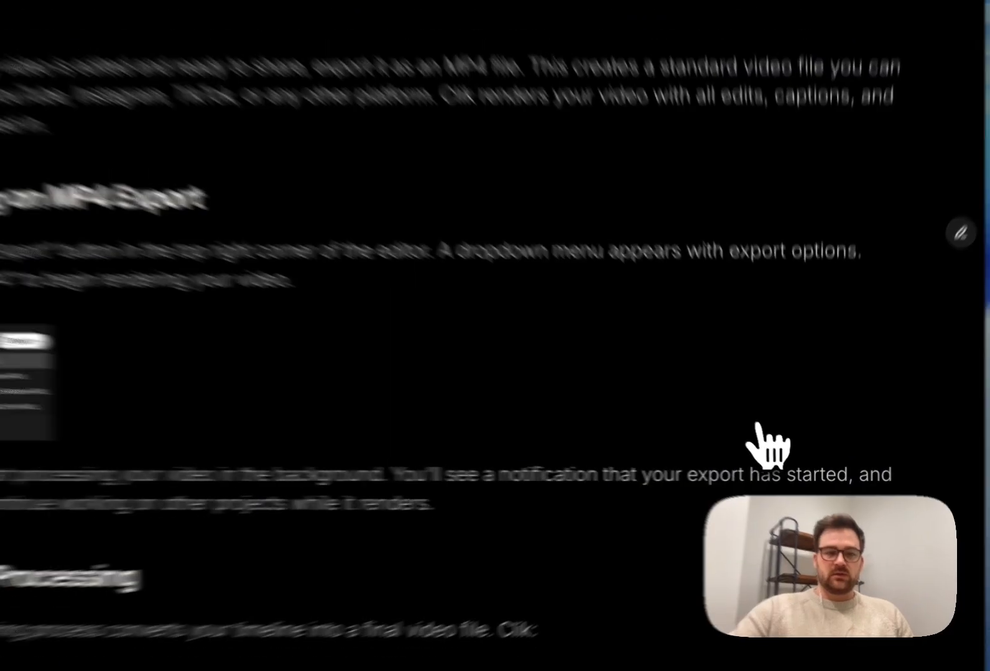
pyautogui.scroll(-5, 740, 348)
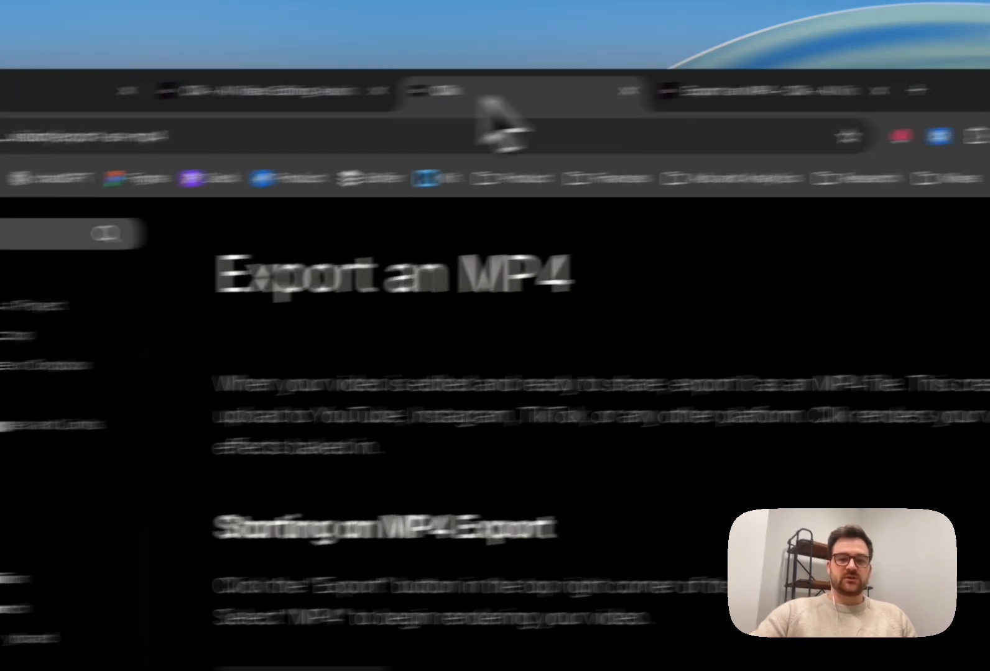
# Step: Return to the editor and open the Email Support form for further help
pyautogui.click(439, 81)
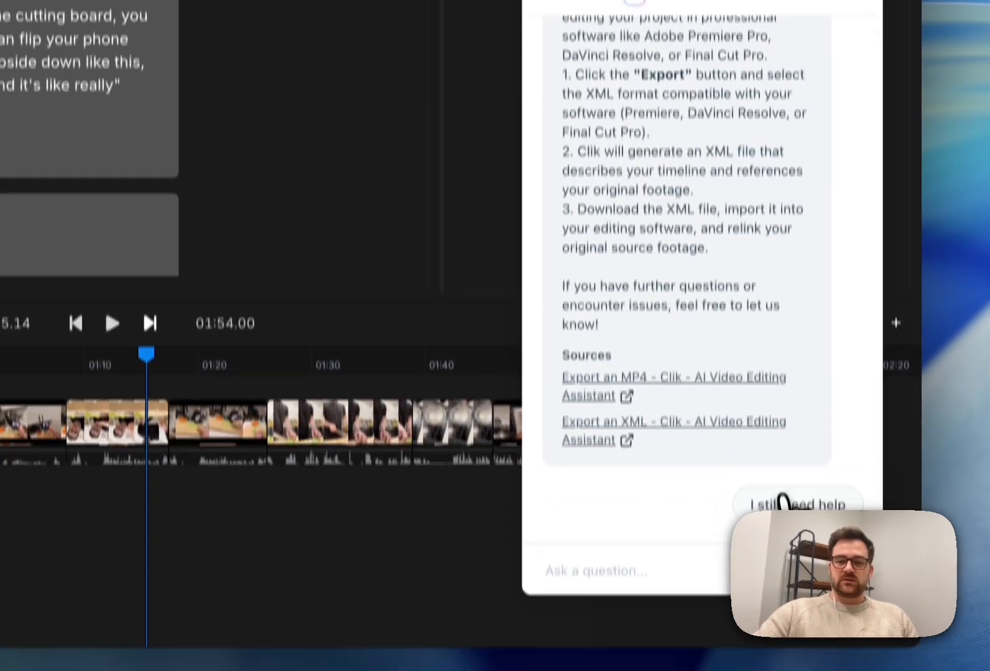
pyautogui.click(800, 602)
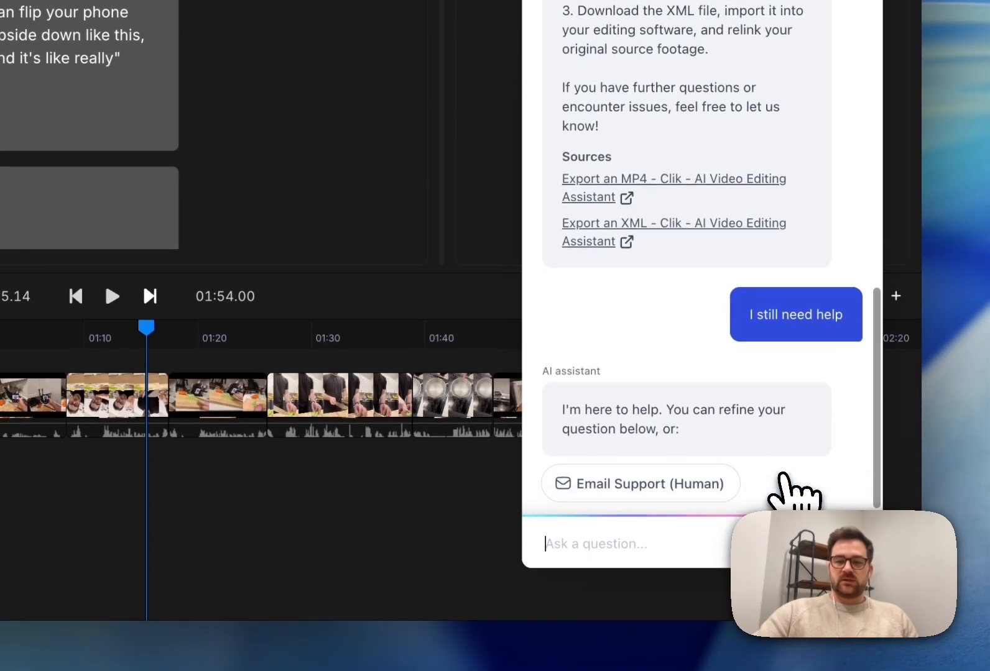
pyautogui.click(682, 479)
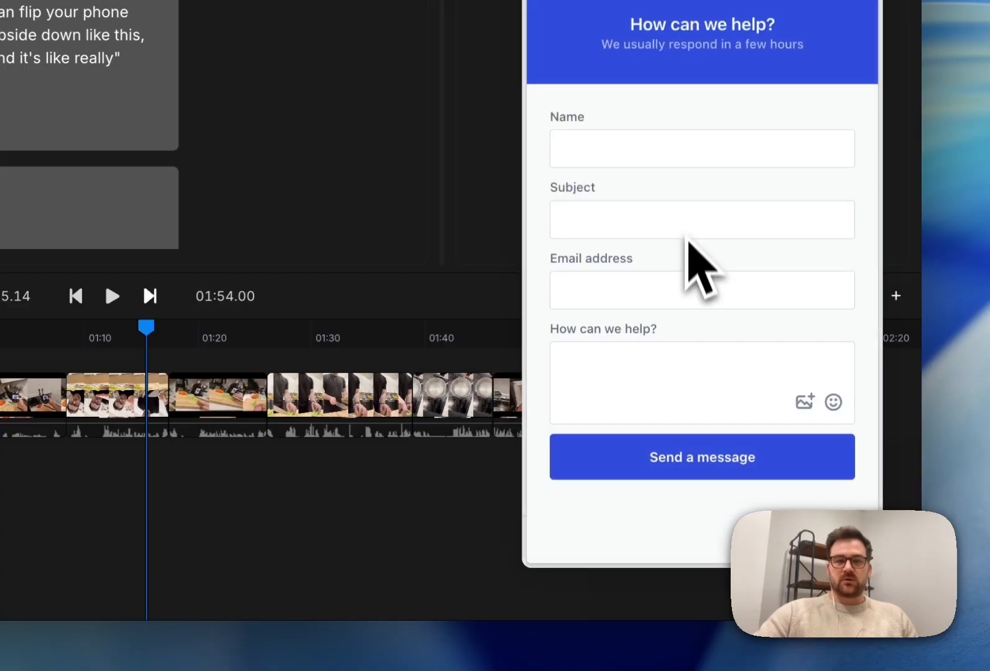